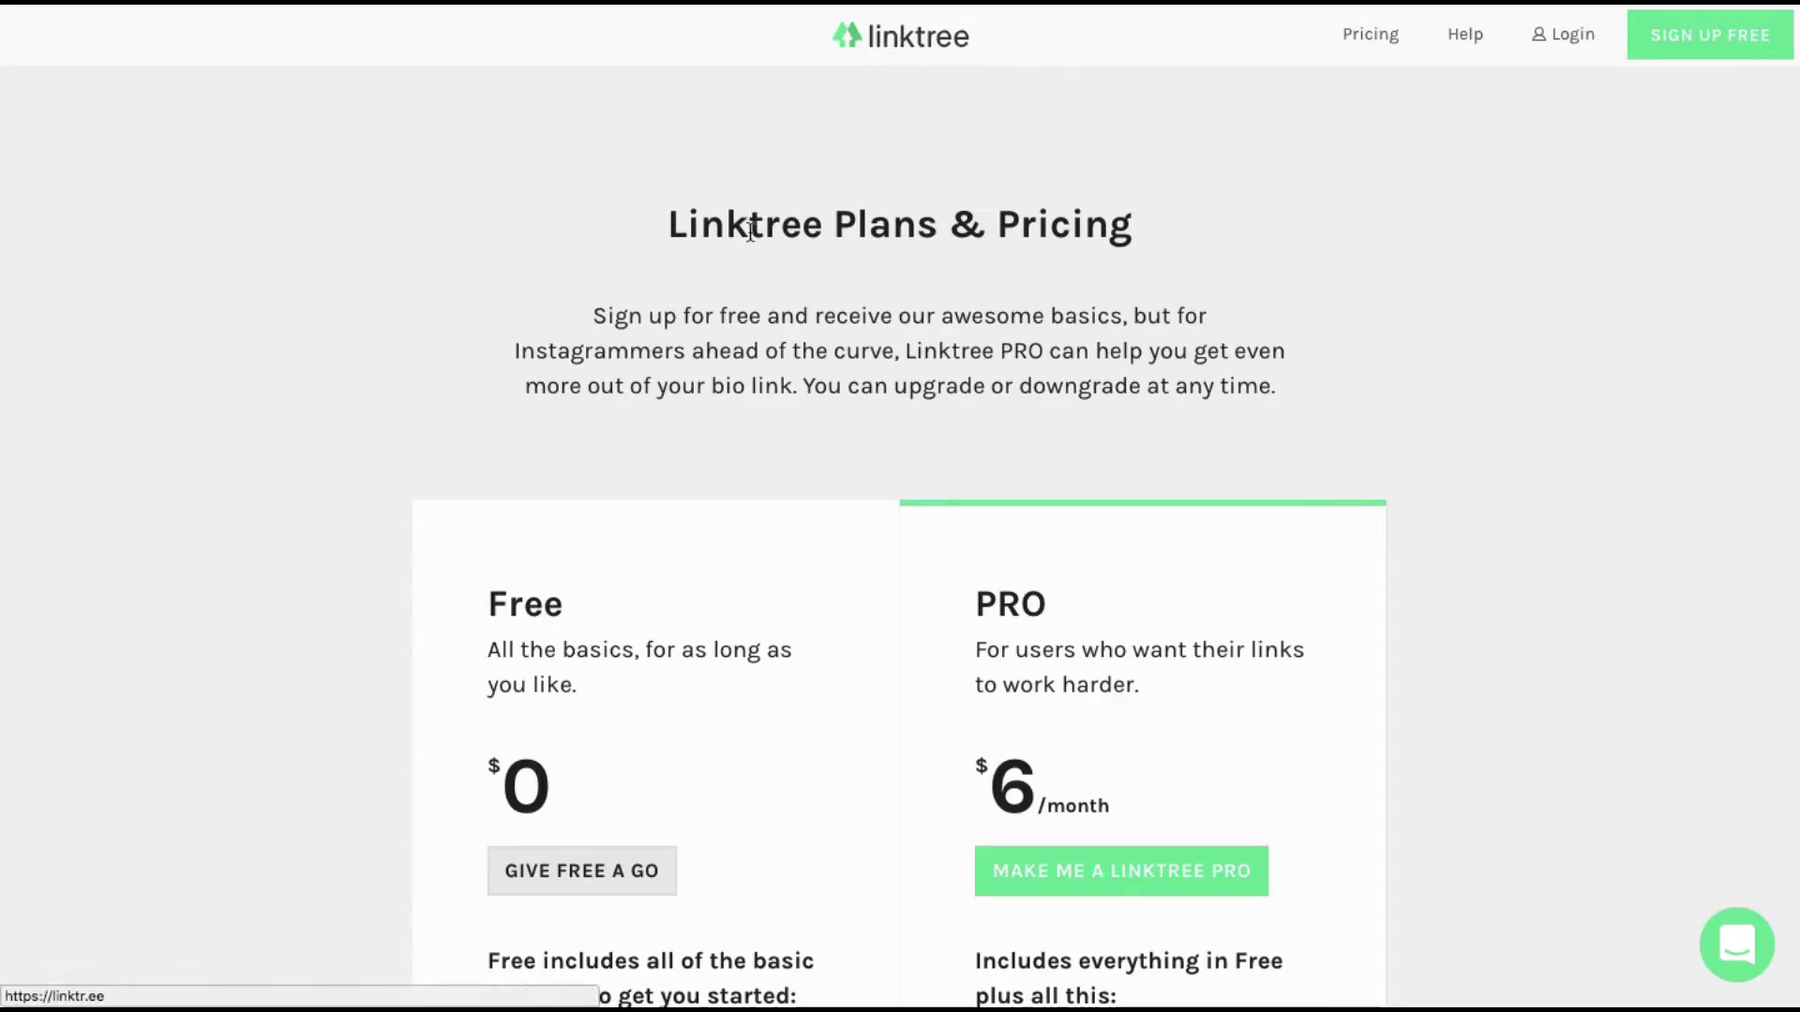
Review the Free versus $6/month PRO plan features, then start a free sign-up.
scroll(385, 546, down, 5)
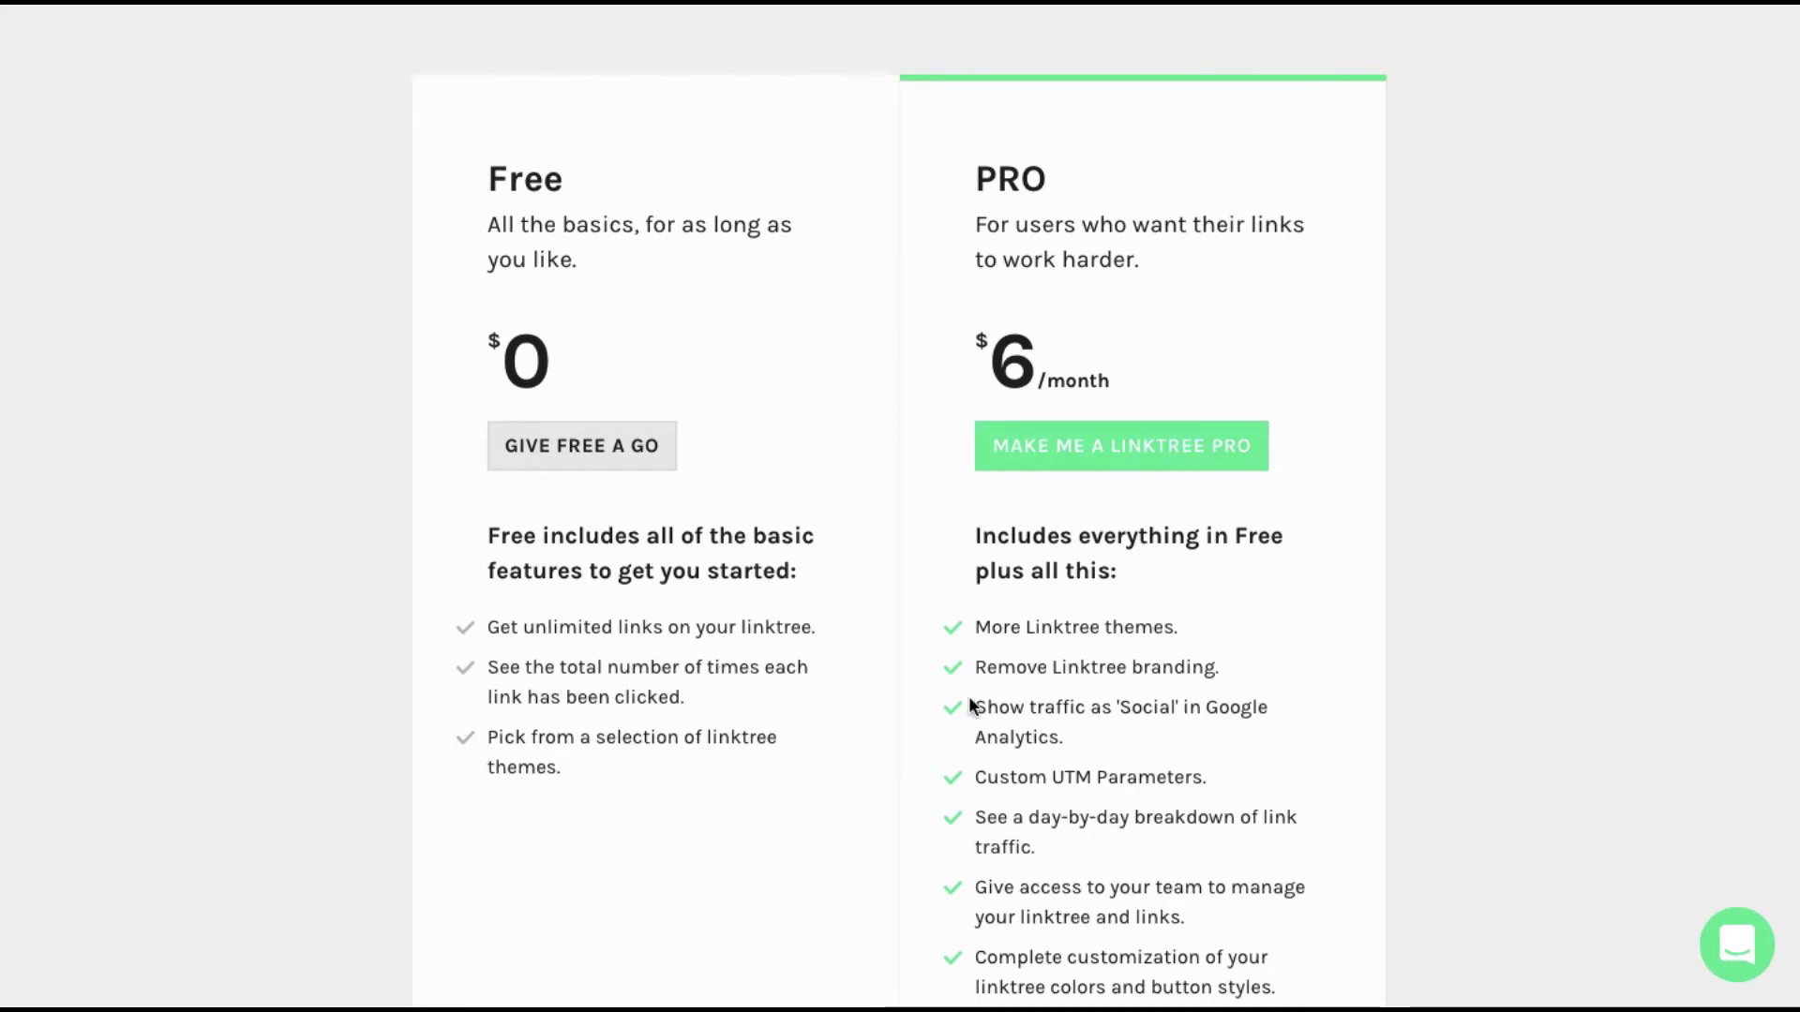
scroll(970, 700, down, 1)
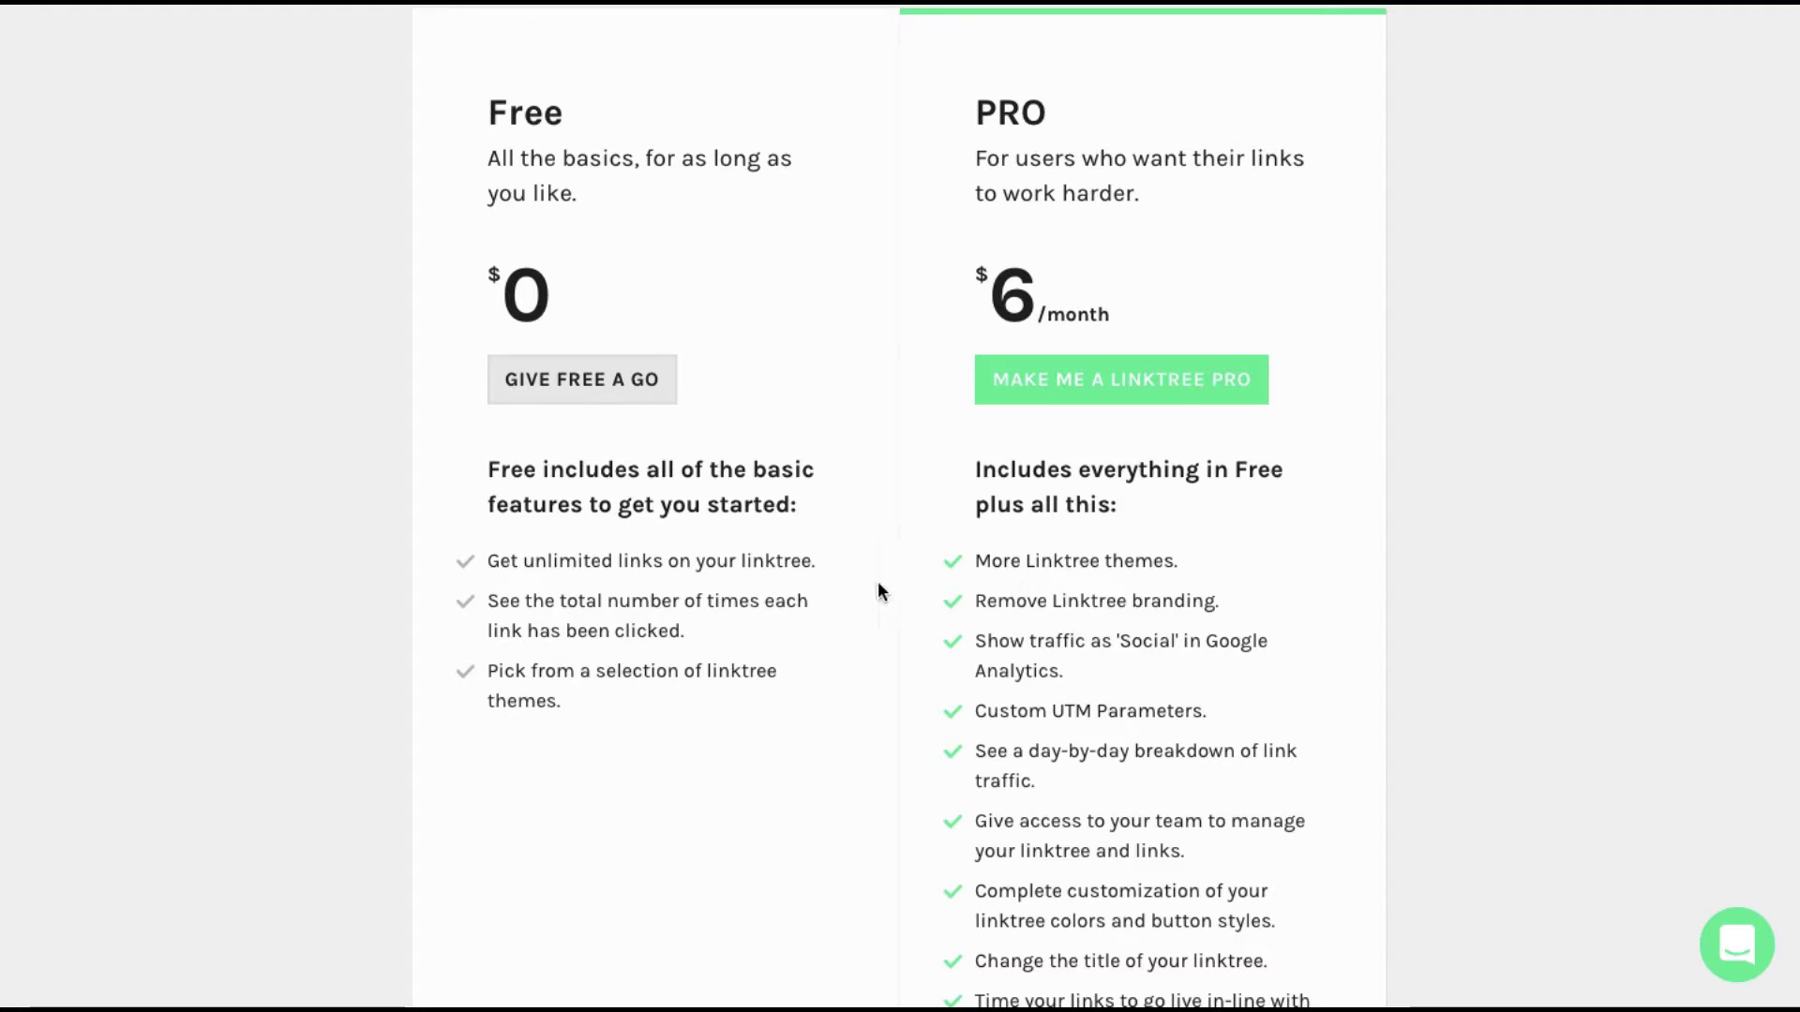
scroll(877, 586, up, 1)
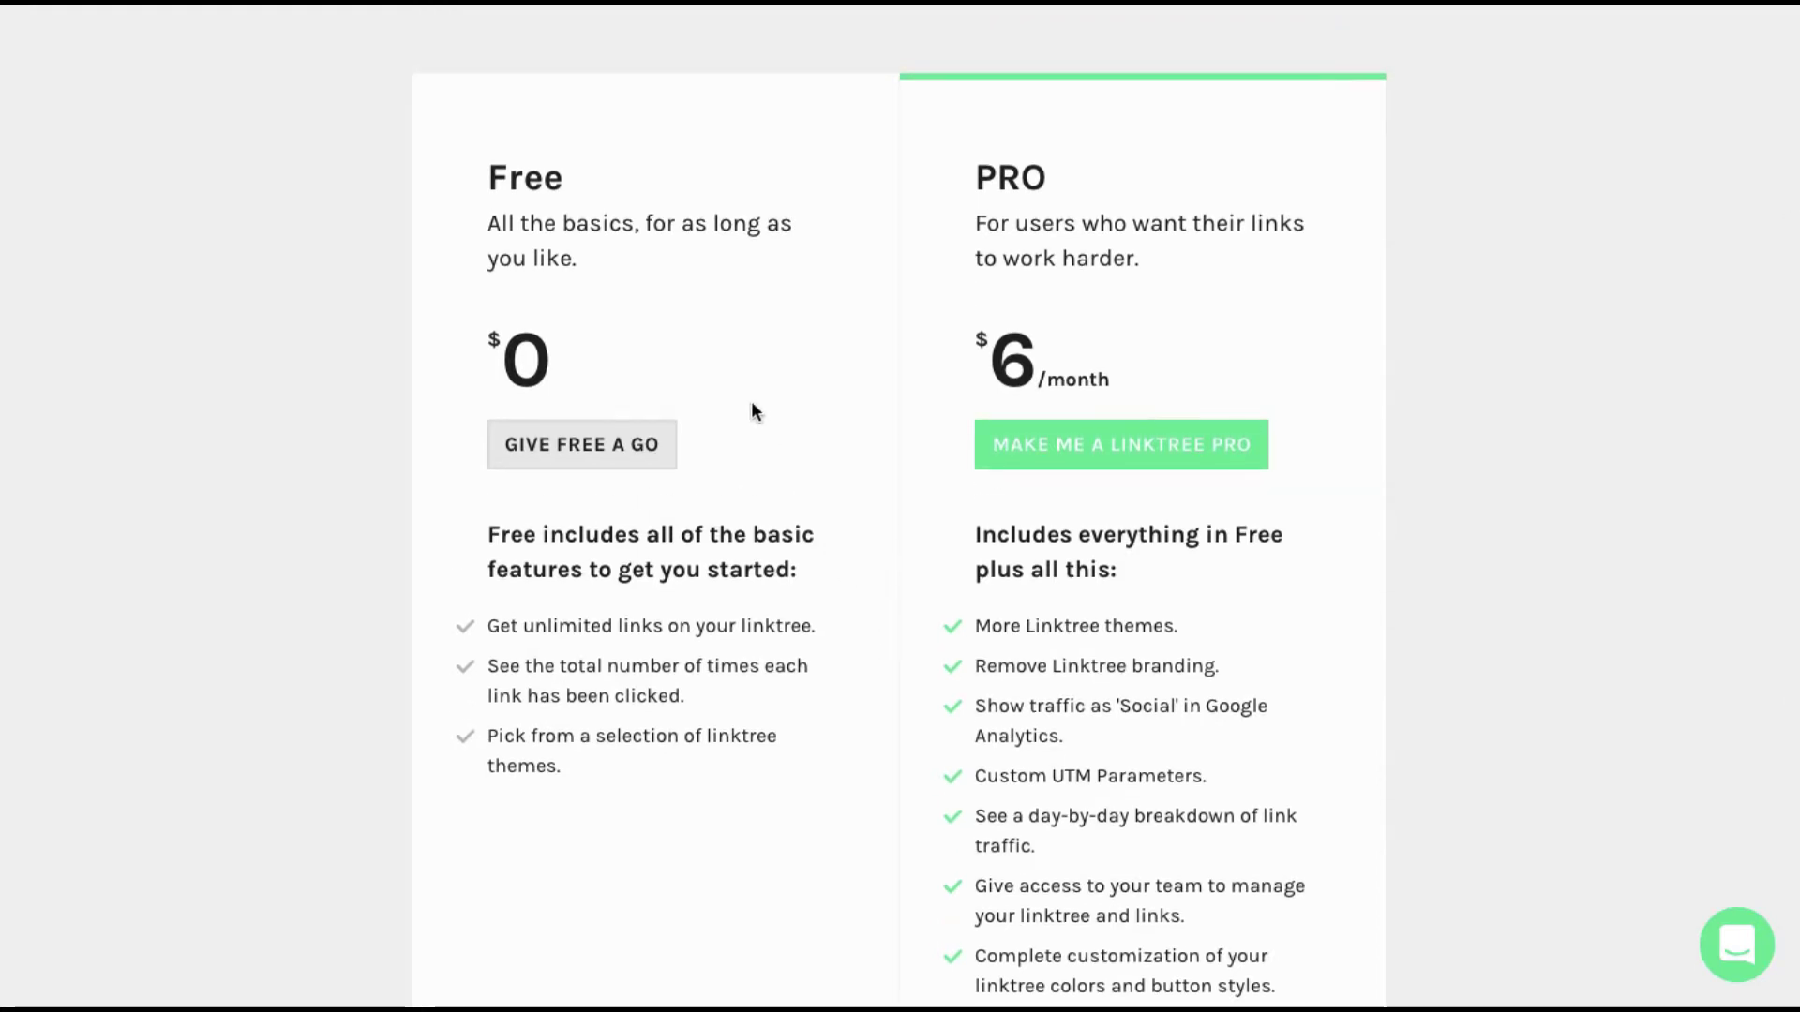
scroll(1005, 251, up, 5)
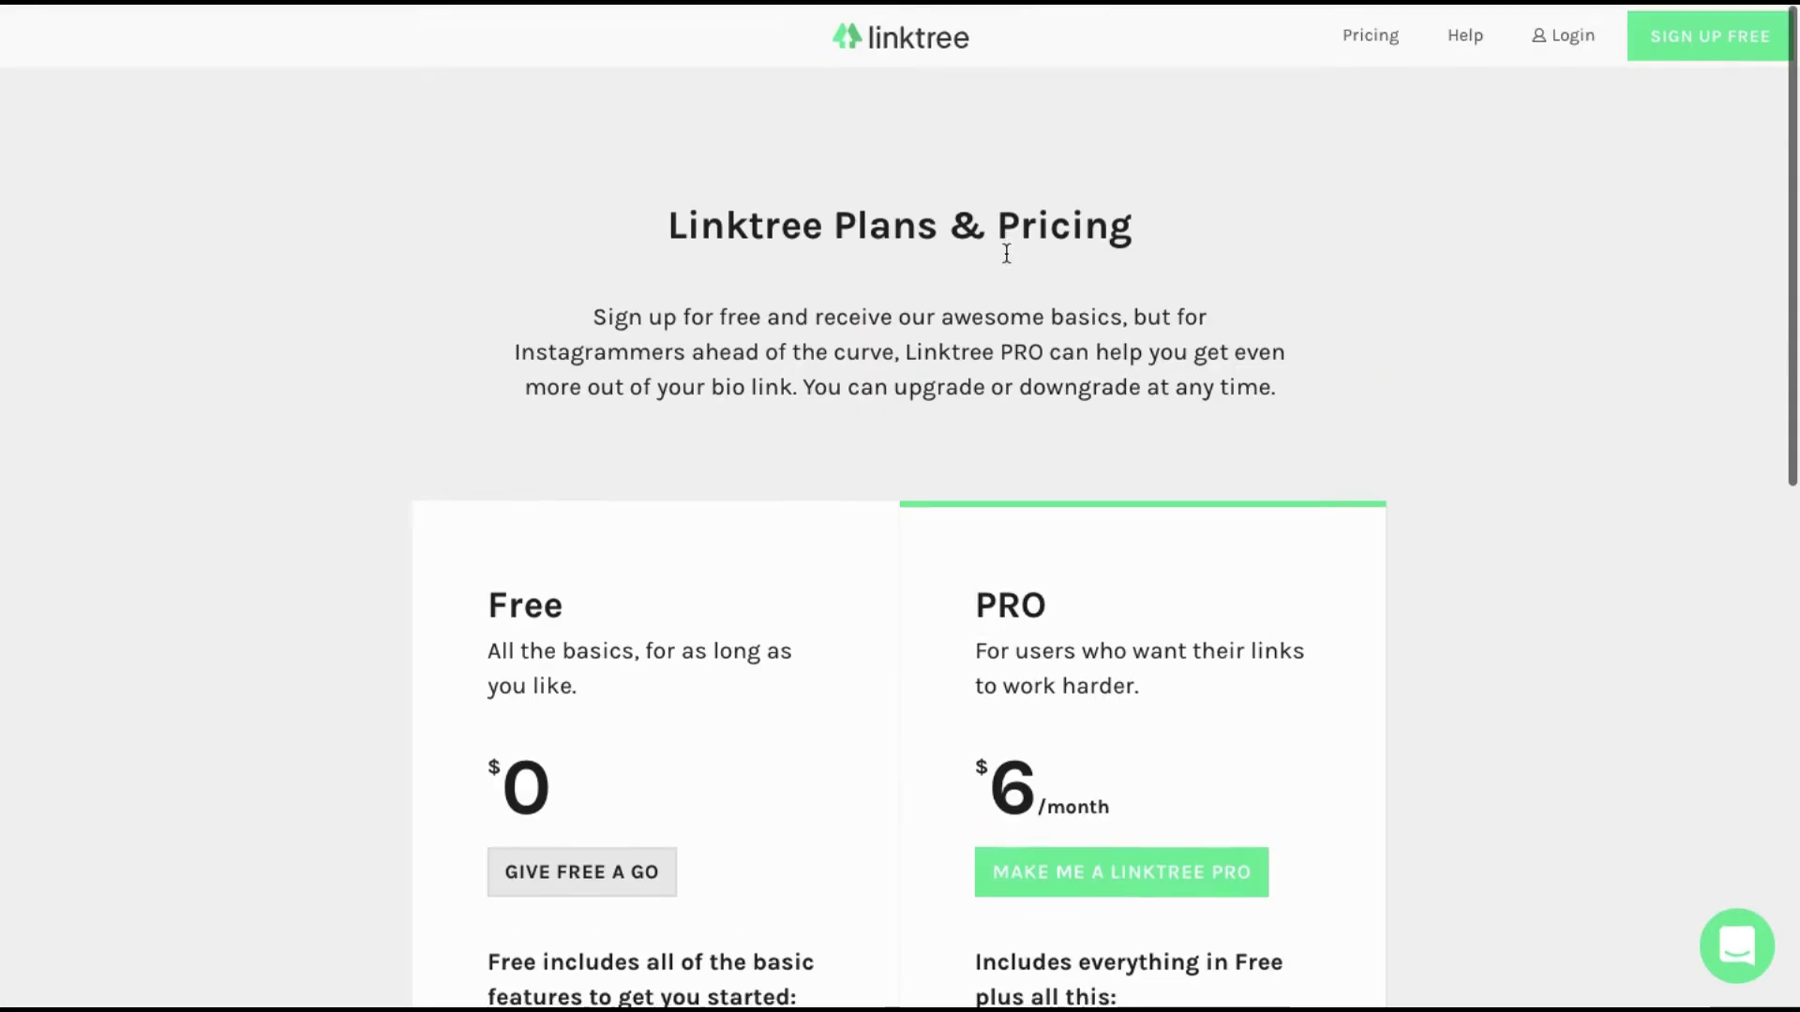
click(1652, 36)
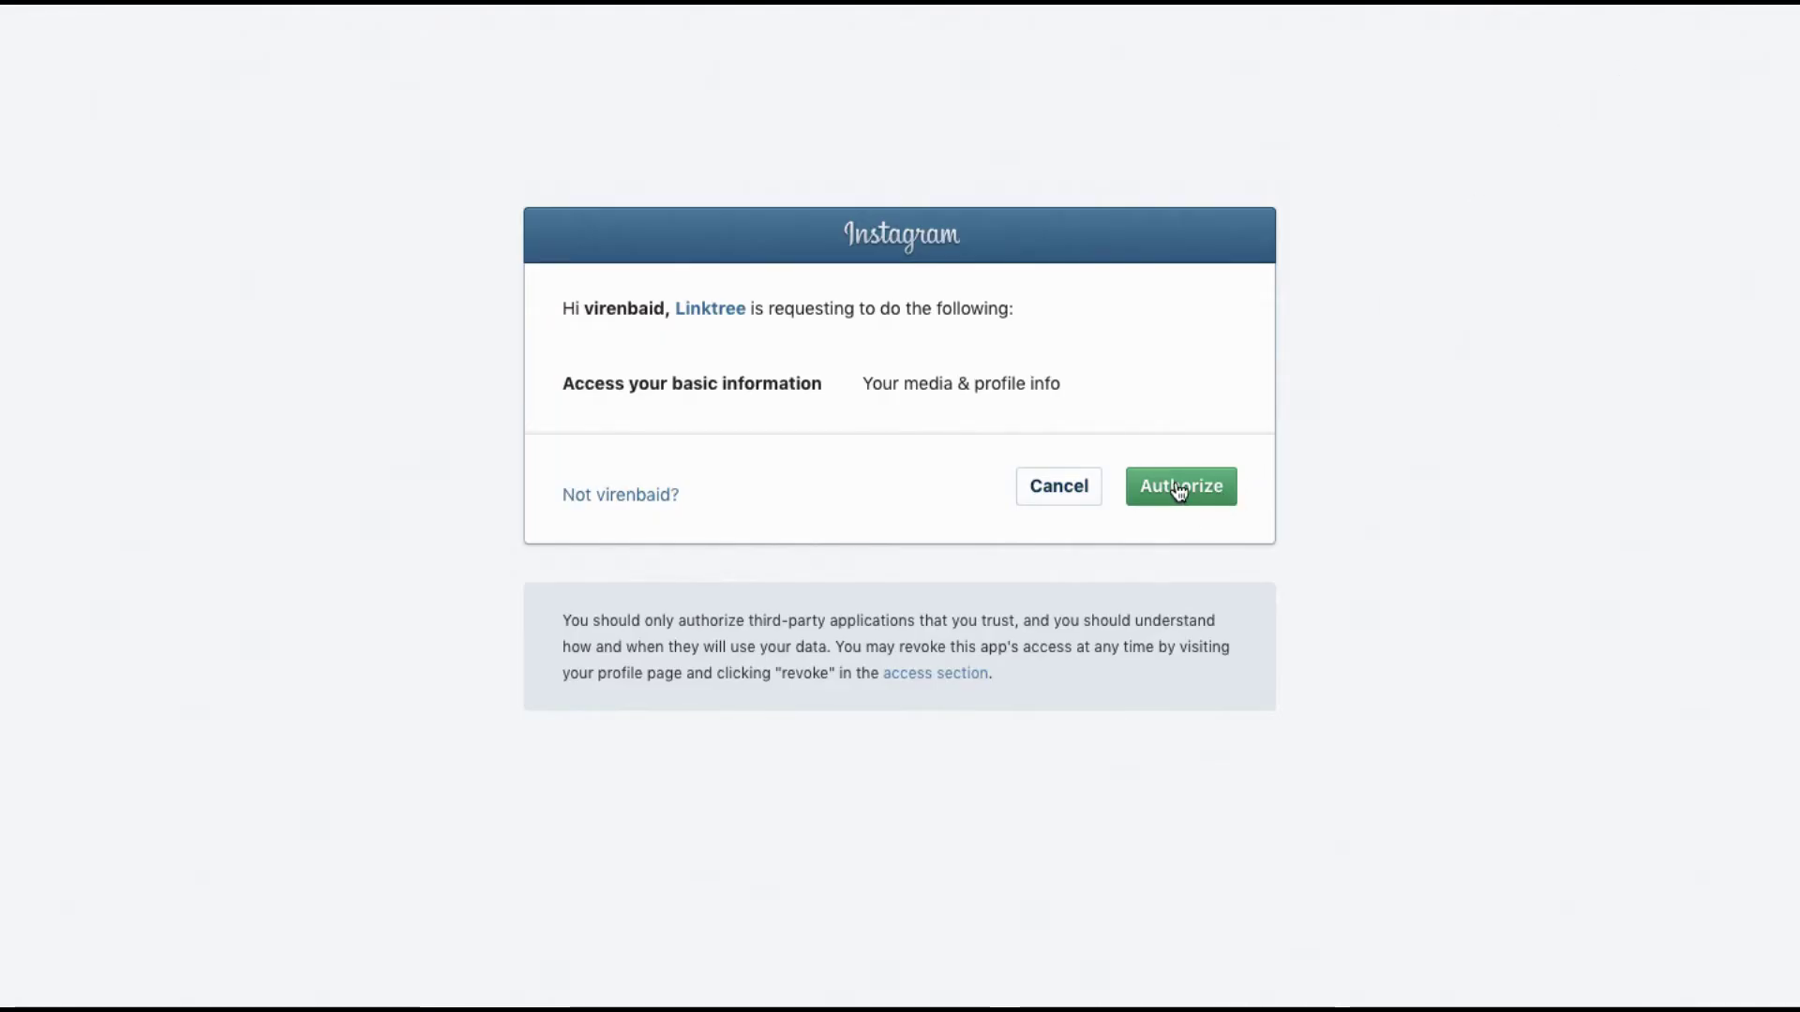
Authorize Linktree on Instagram, save the account details and continue with the Free plan.
click(1179, 489)
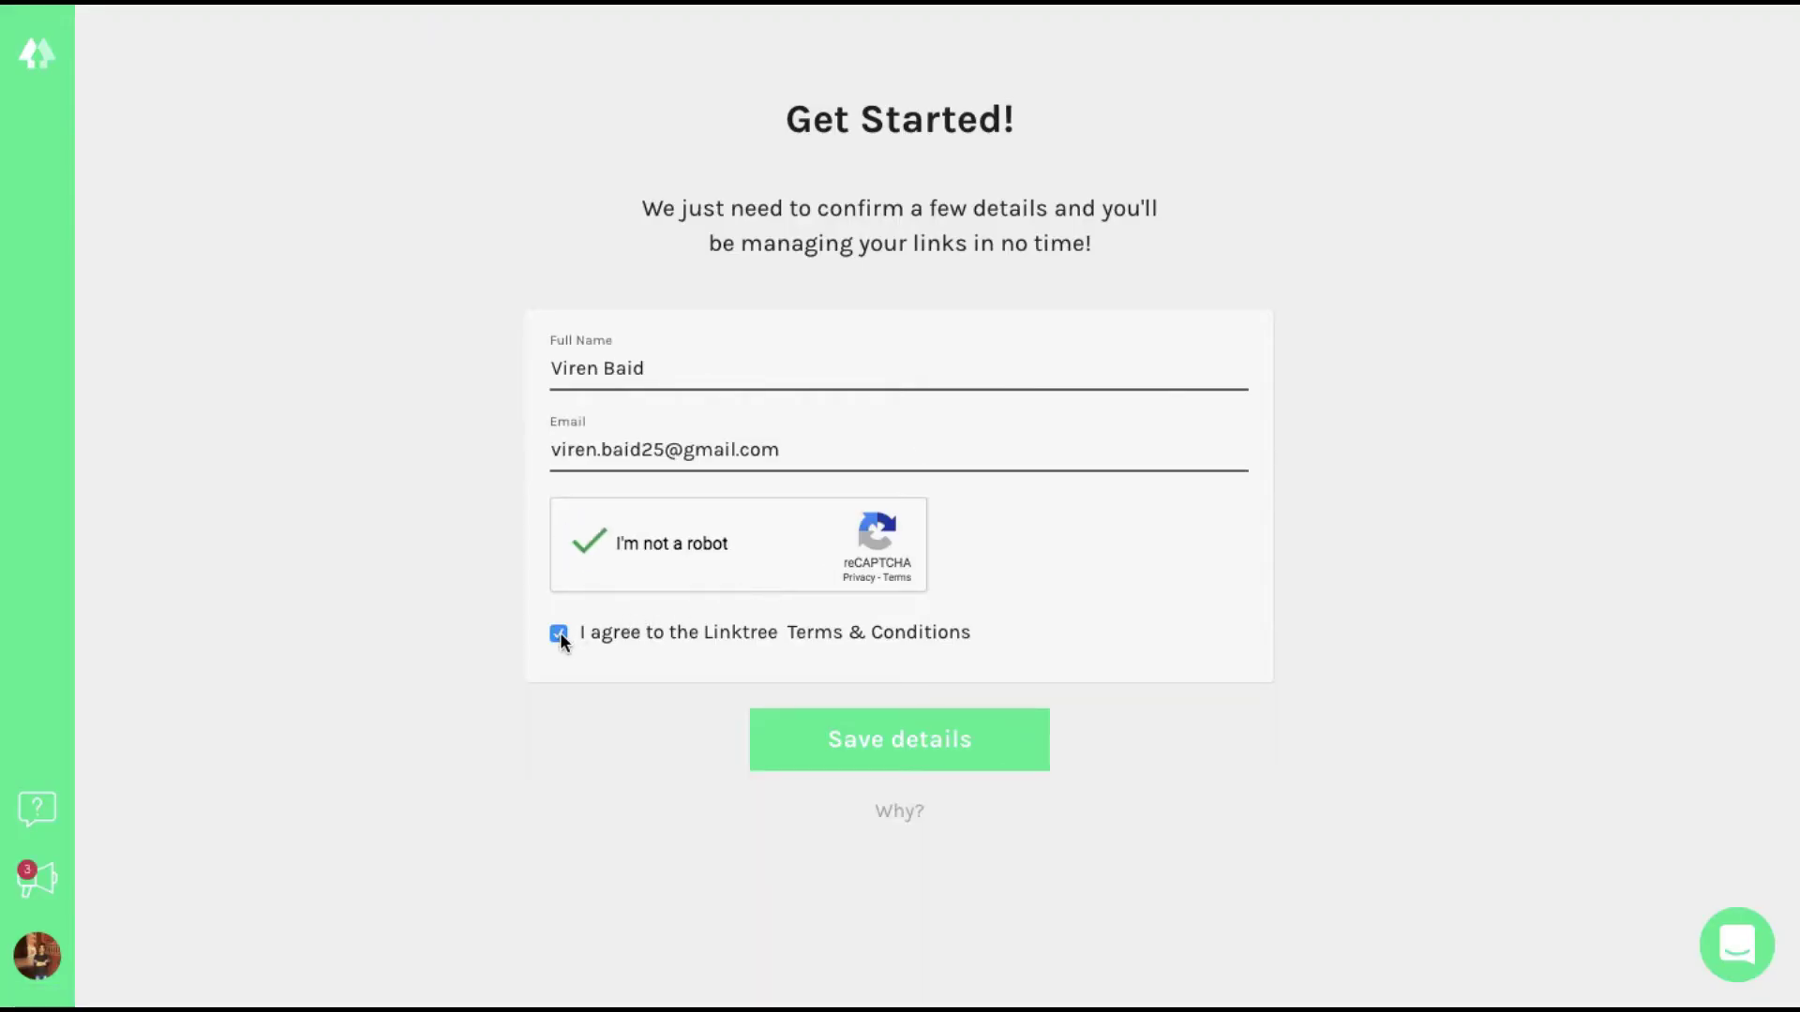
click(918, 760)
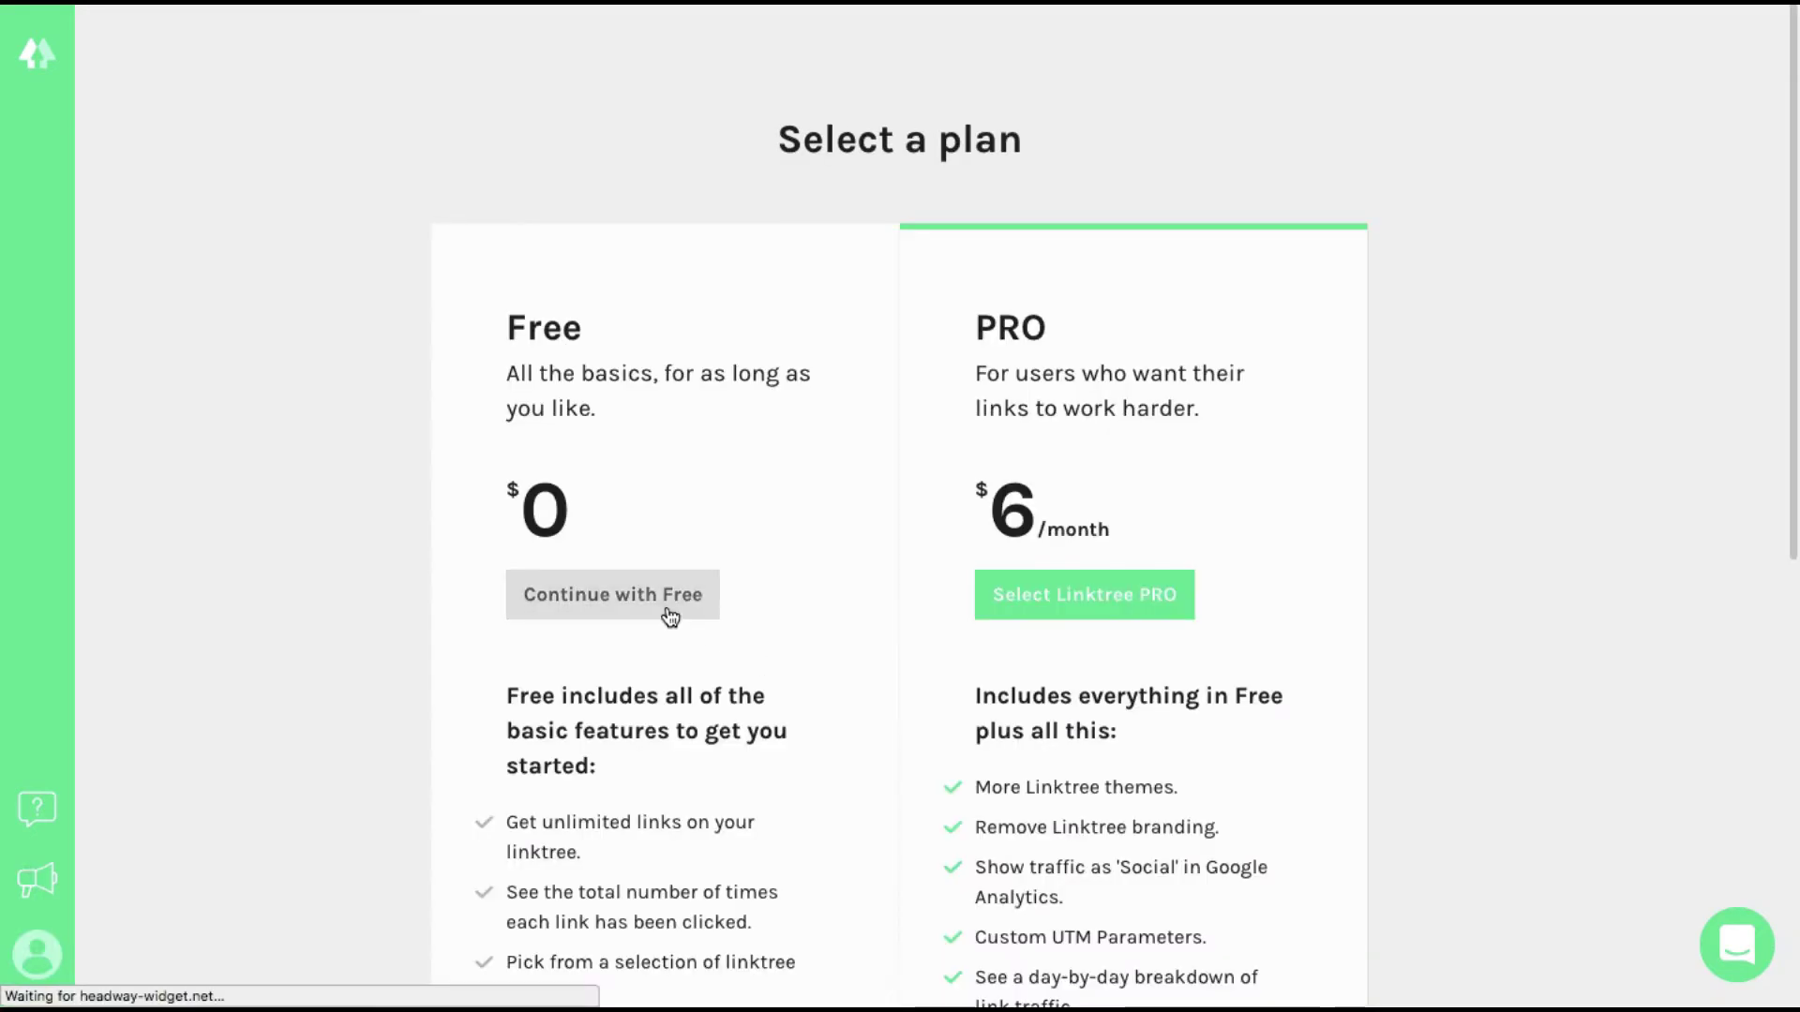
click(665, 614)
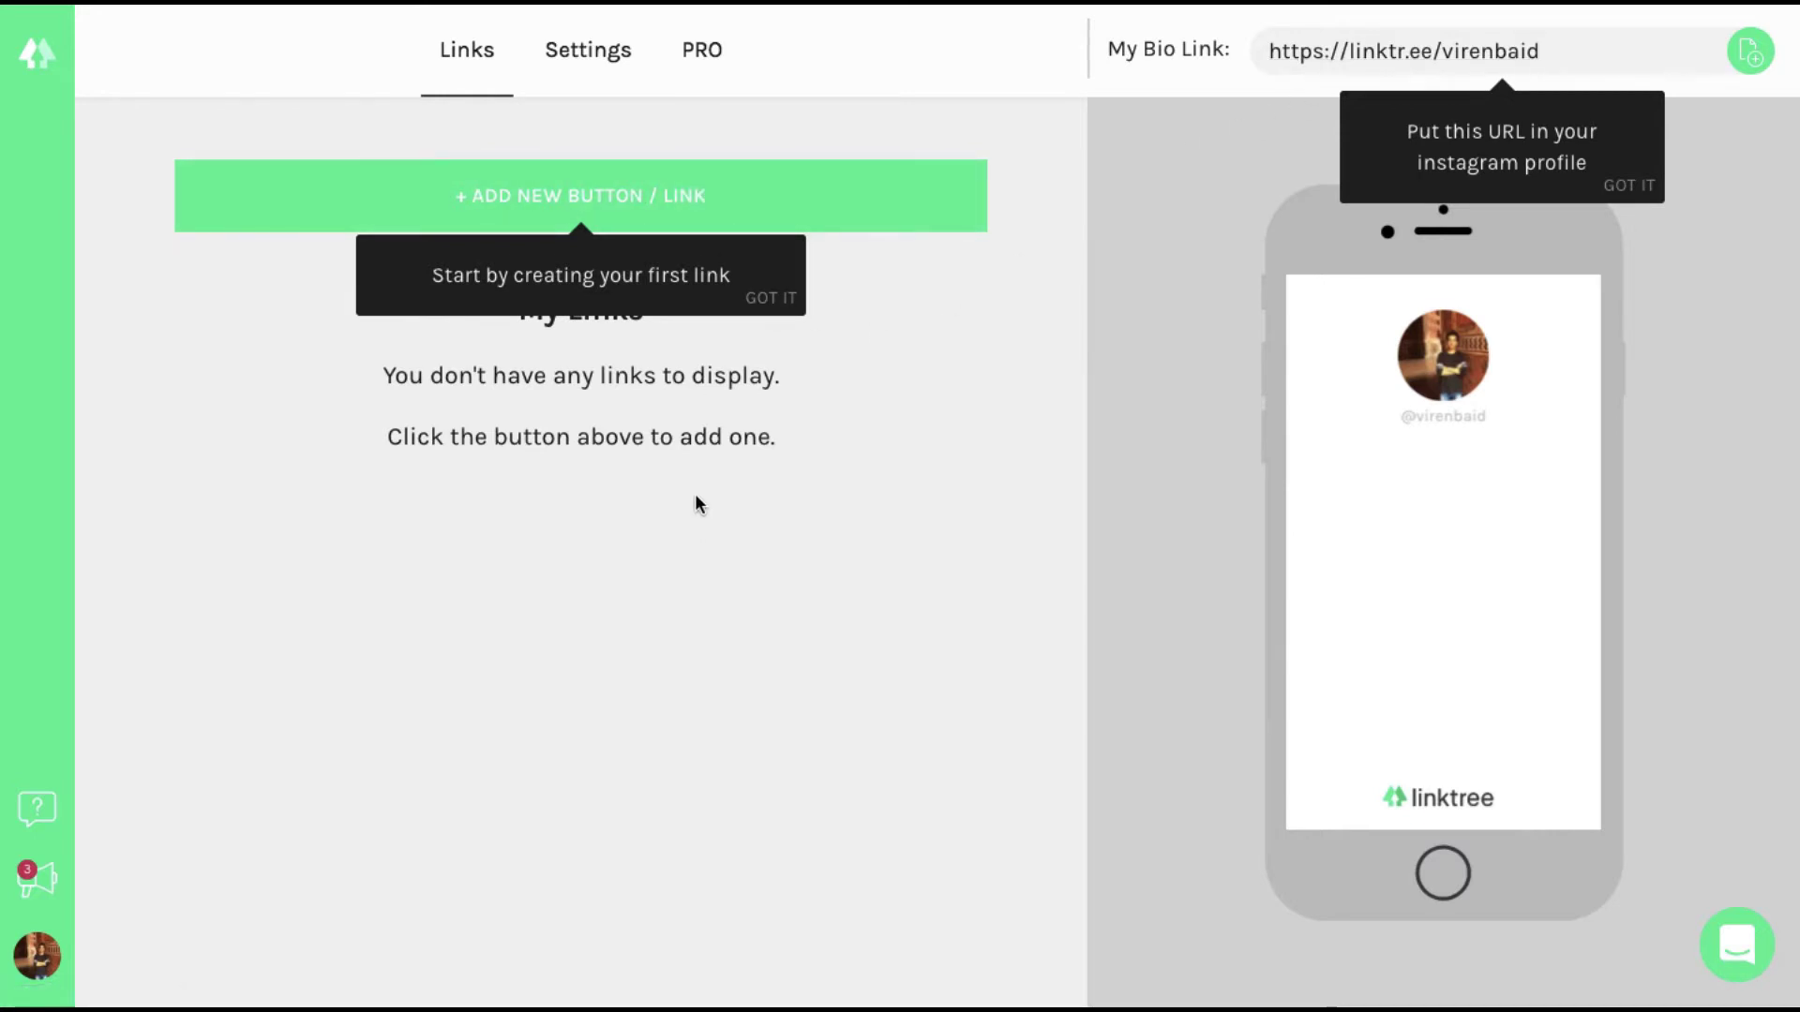
Add a 'Facebook' link pointing to the user's Facebook profile URL.
click(787, 300)
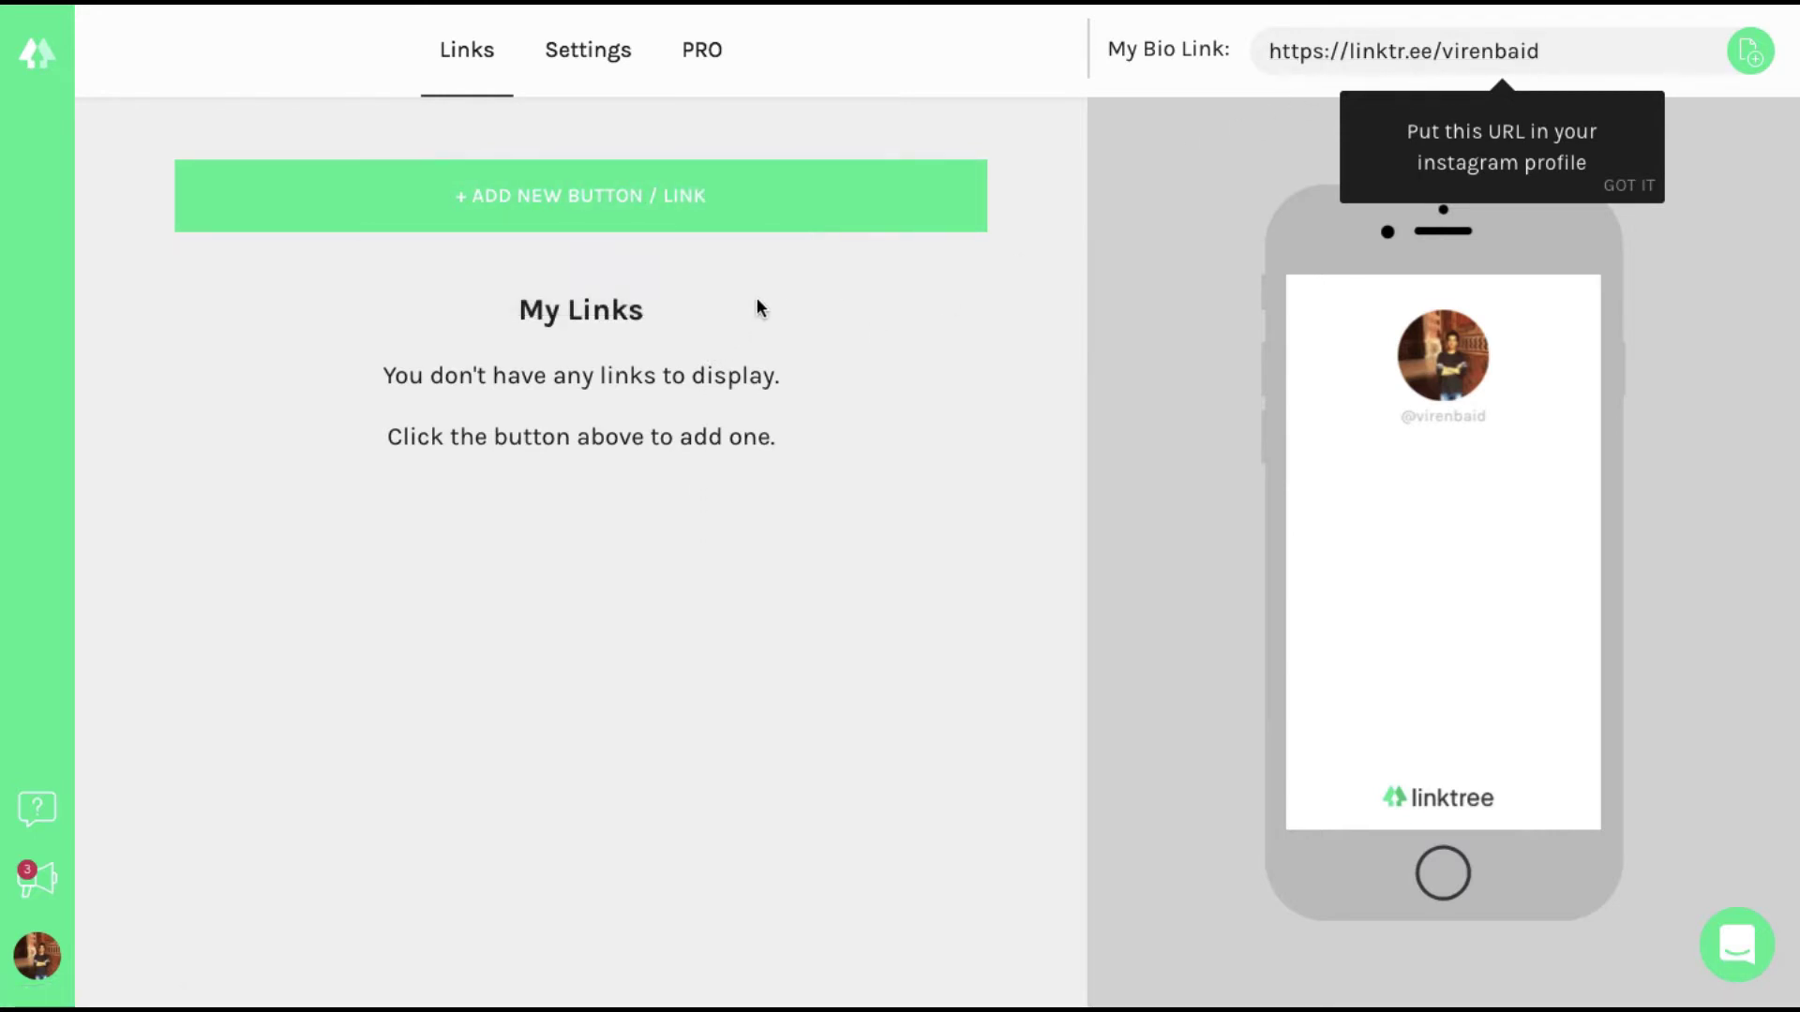
click(662, 182)
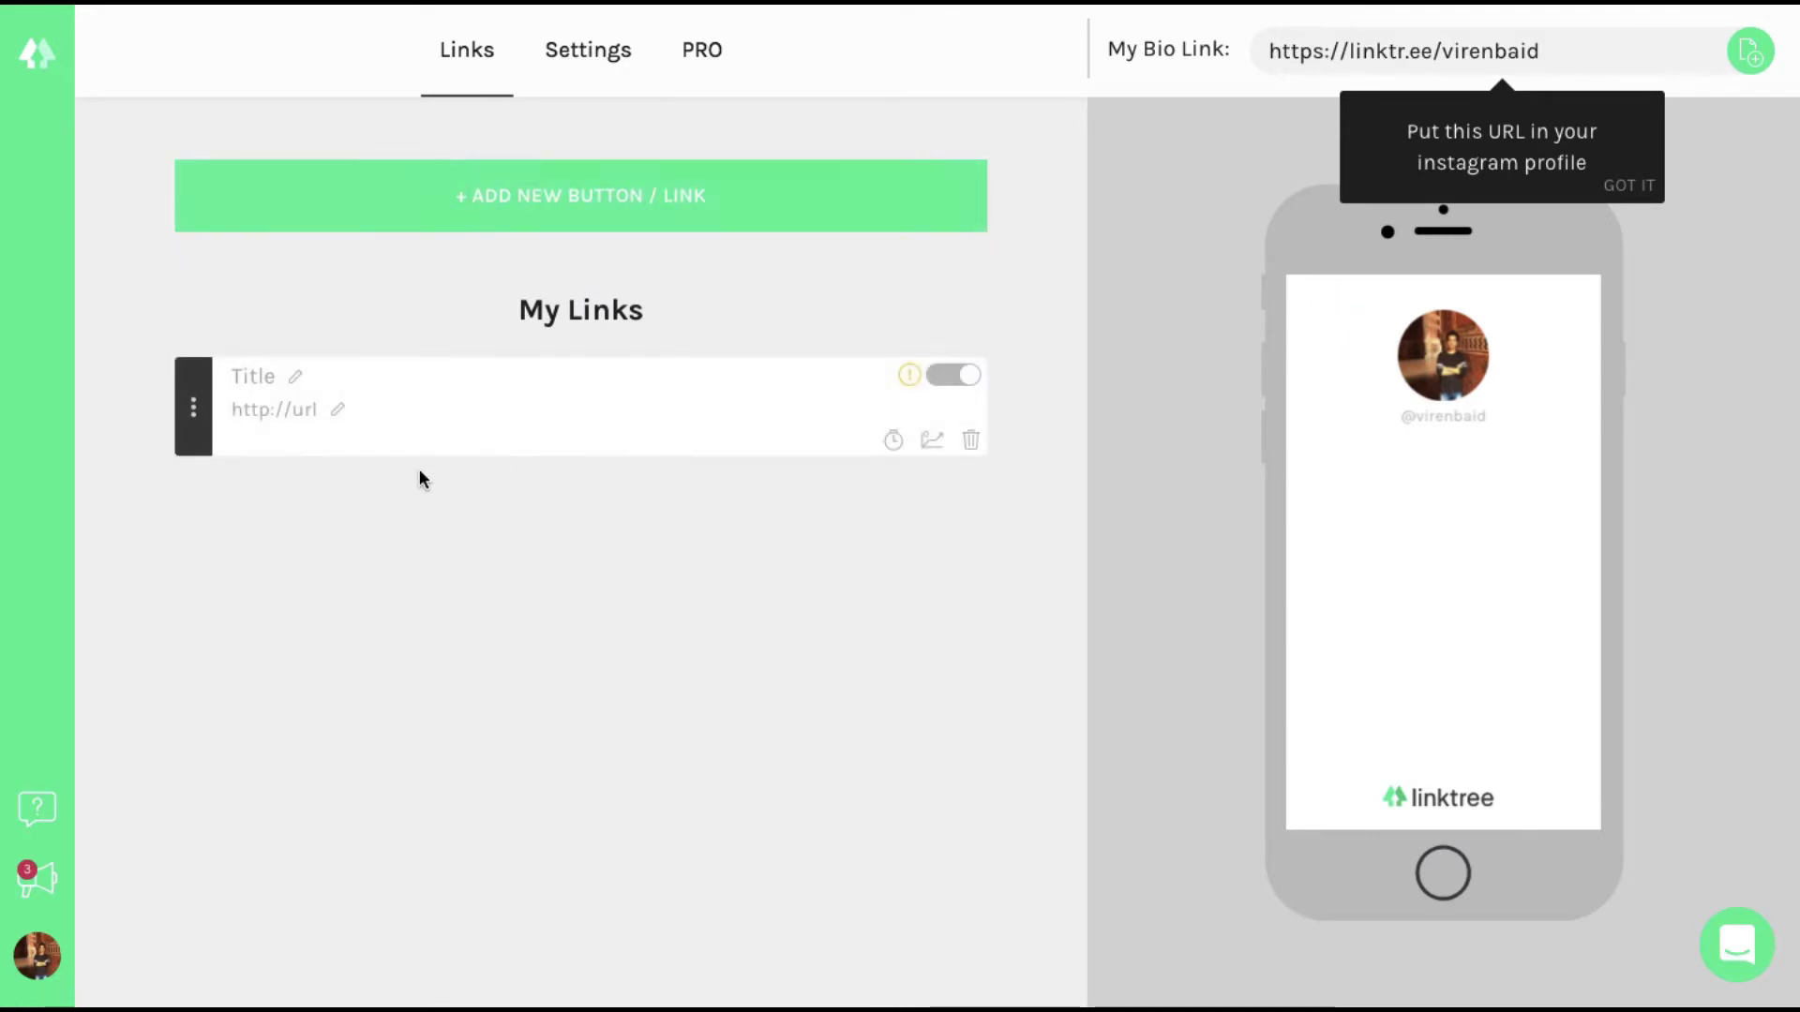
click(266, 379)
text(Facebook)
key(Tab)
text(https://www.facebook.com/virenbaid25)
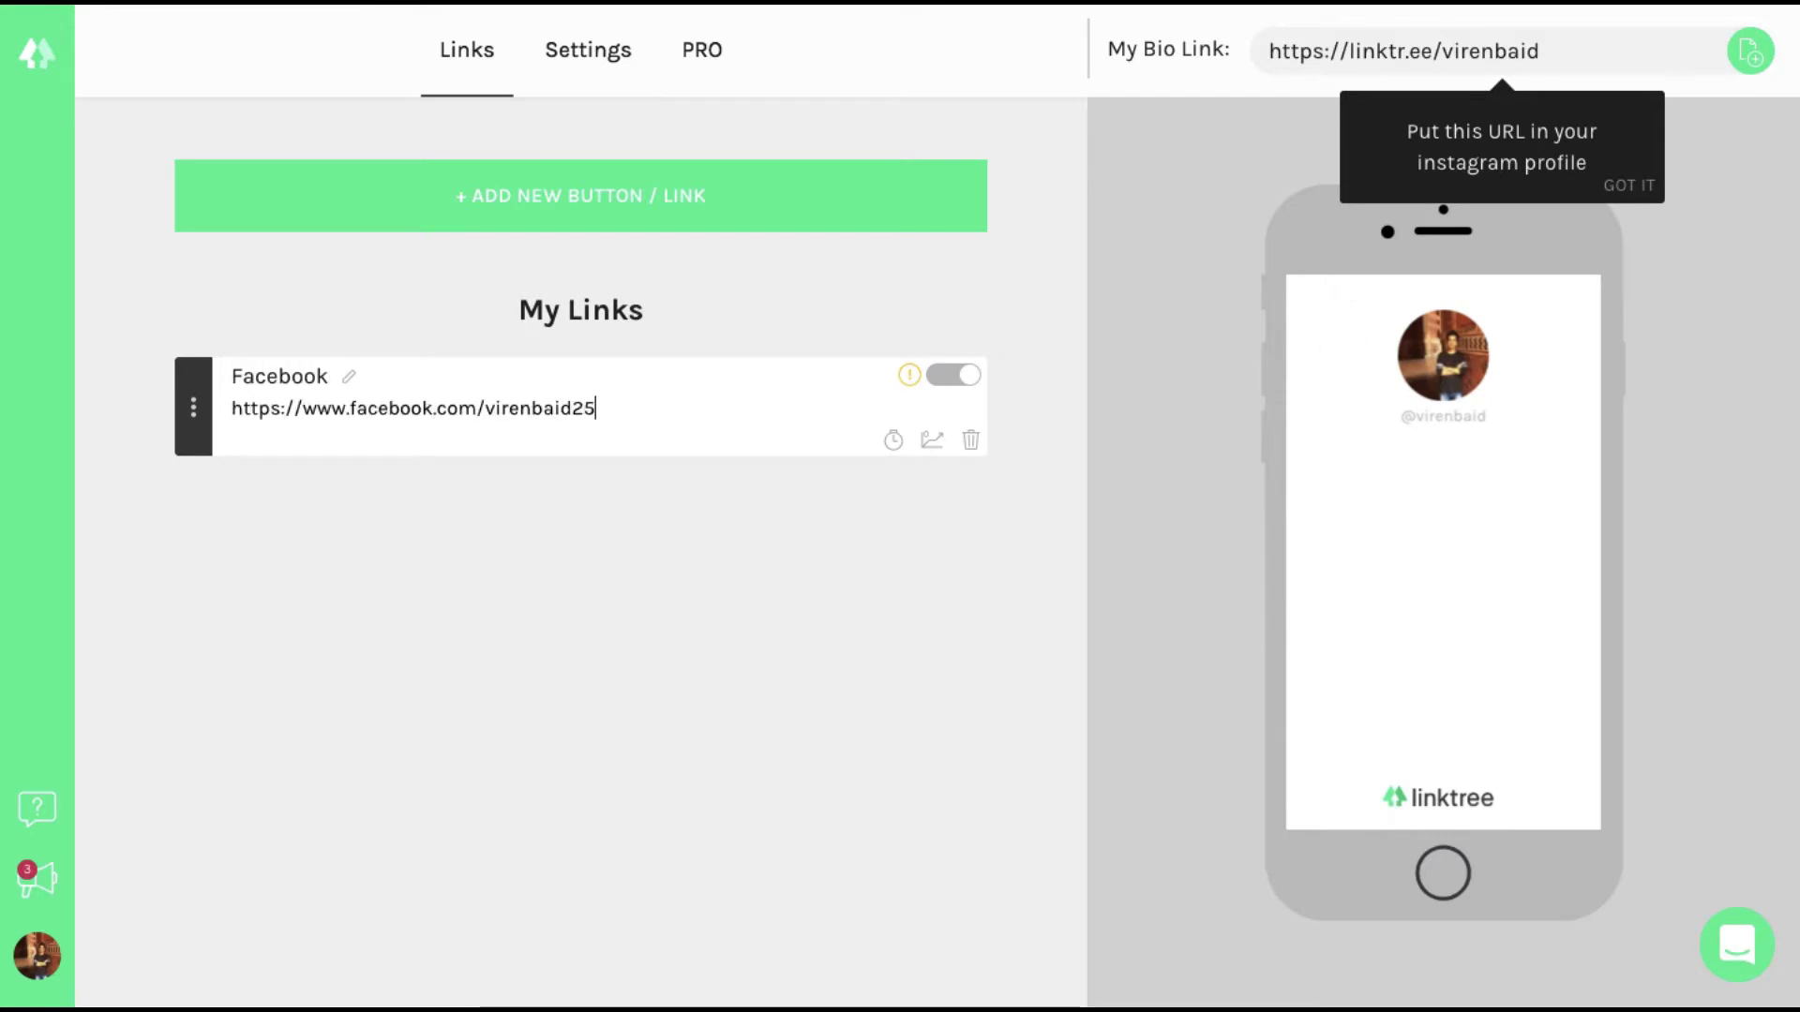
key(Return)
Add a 'Twitter' link and a 'Website' link with their profile and site addresses.
click(334, 379)
text(Twitter)
key(Tab)
text(https://www.twitter.com/virenbaid)
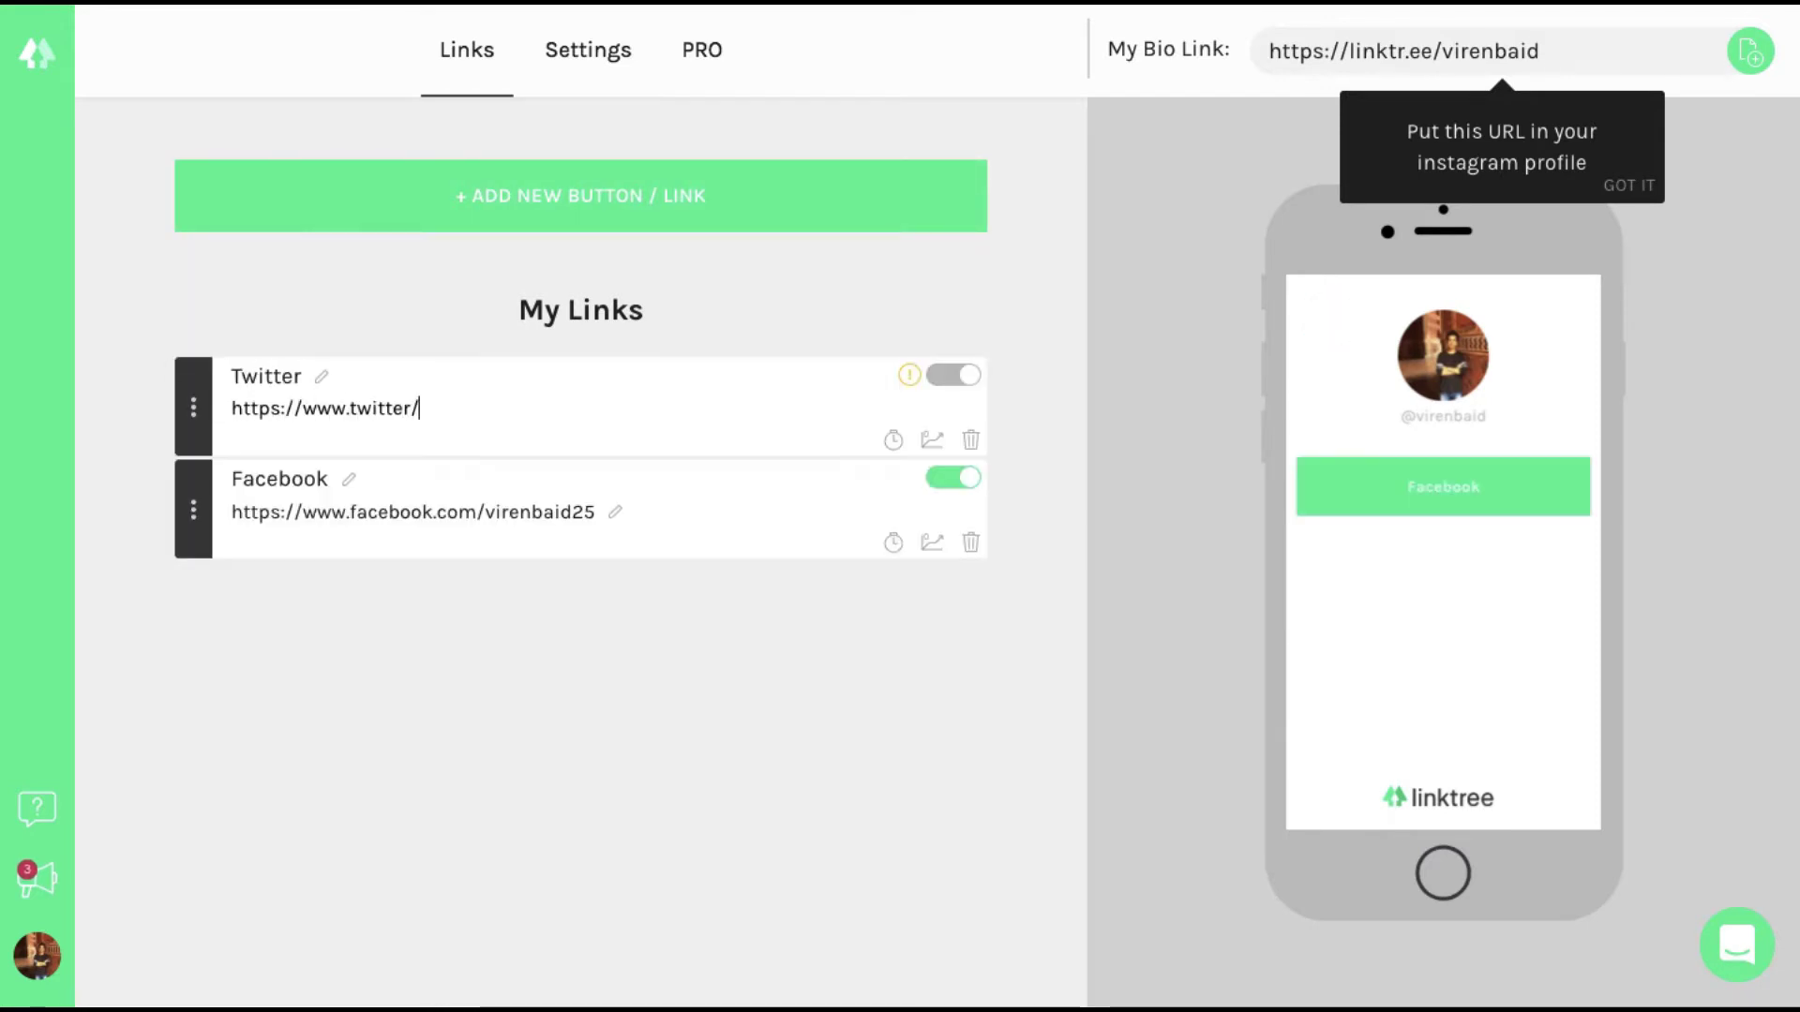
click(494, 233)
text(Website)
key(Tab)
text(http://www.virenbaid.com)
Add a 'YouTube' link and reorder the list to Website, YouTube, Facebook, Twitter.
click(525, 202)
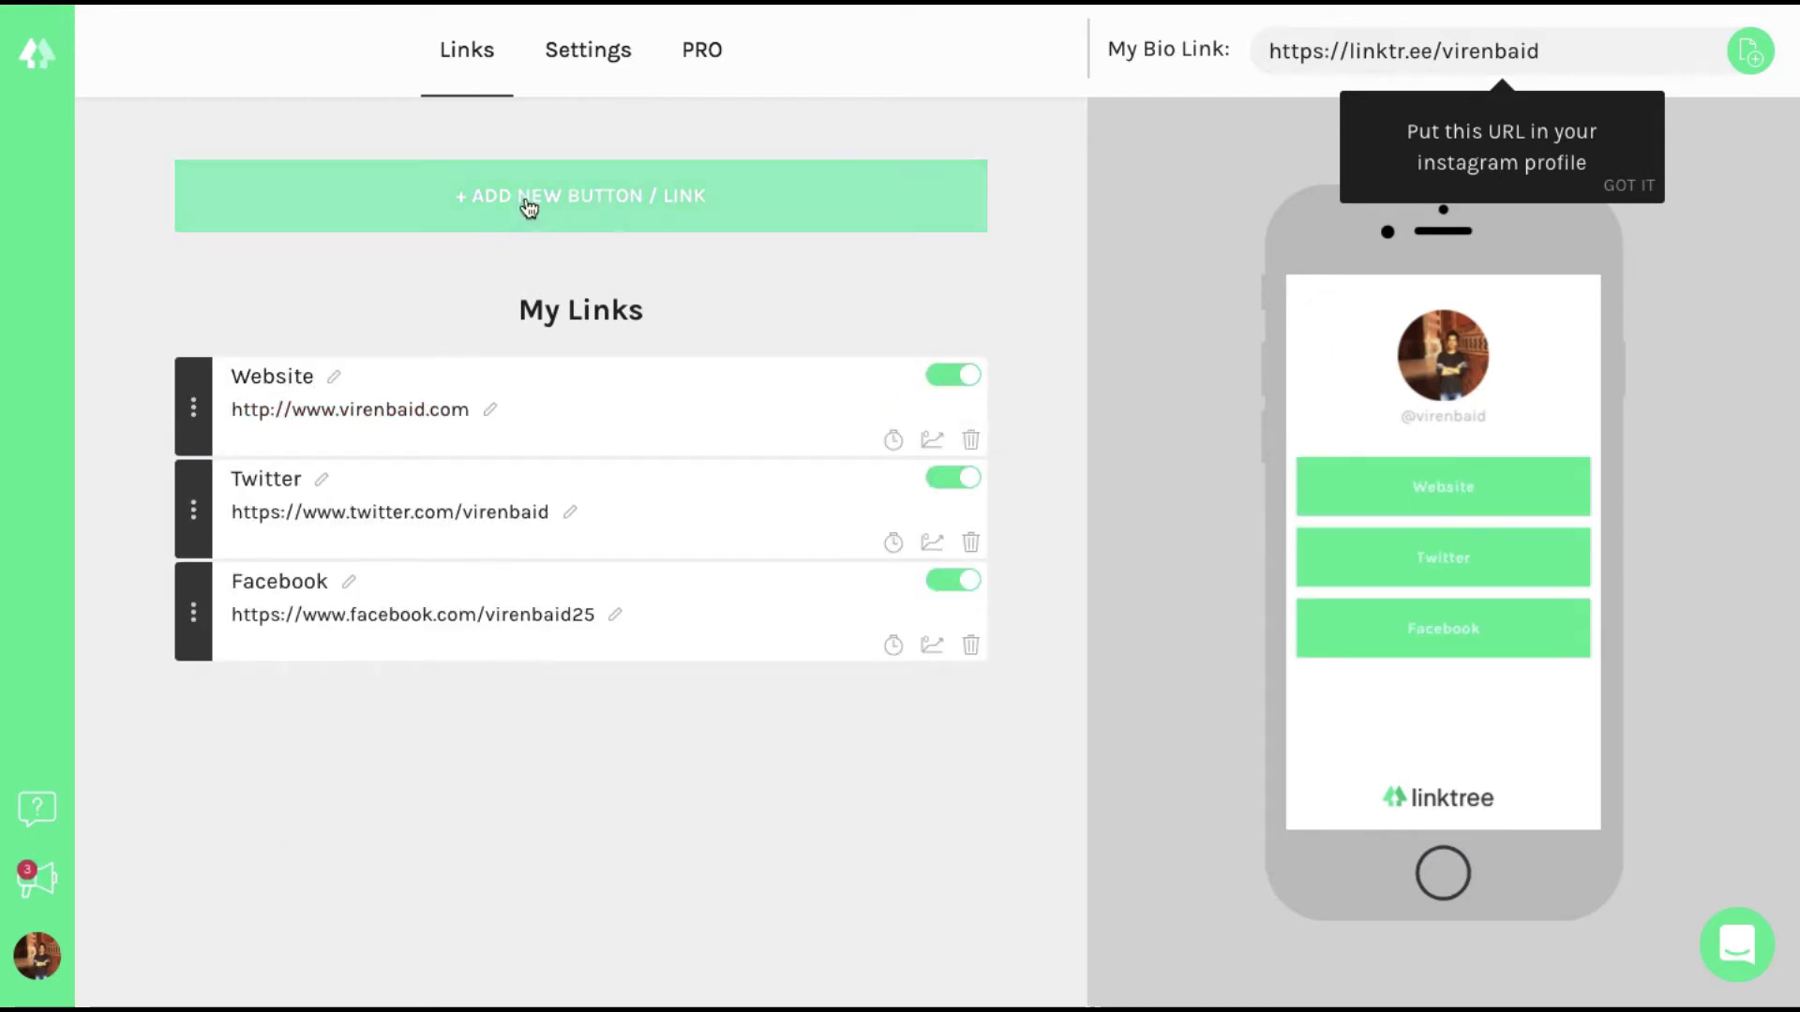
text(YouTube)
key(Tab)
text(https://www.youtube.com/virenbaid)
key(Return)
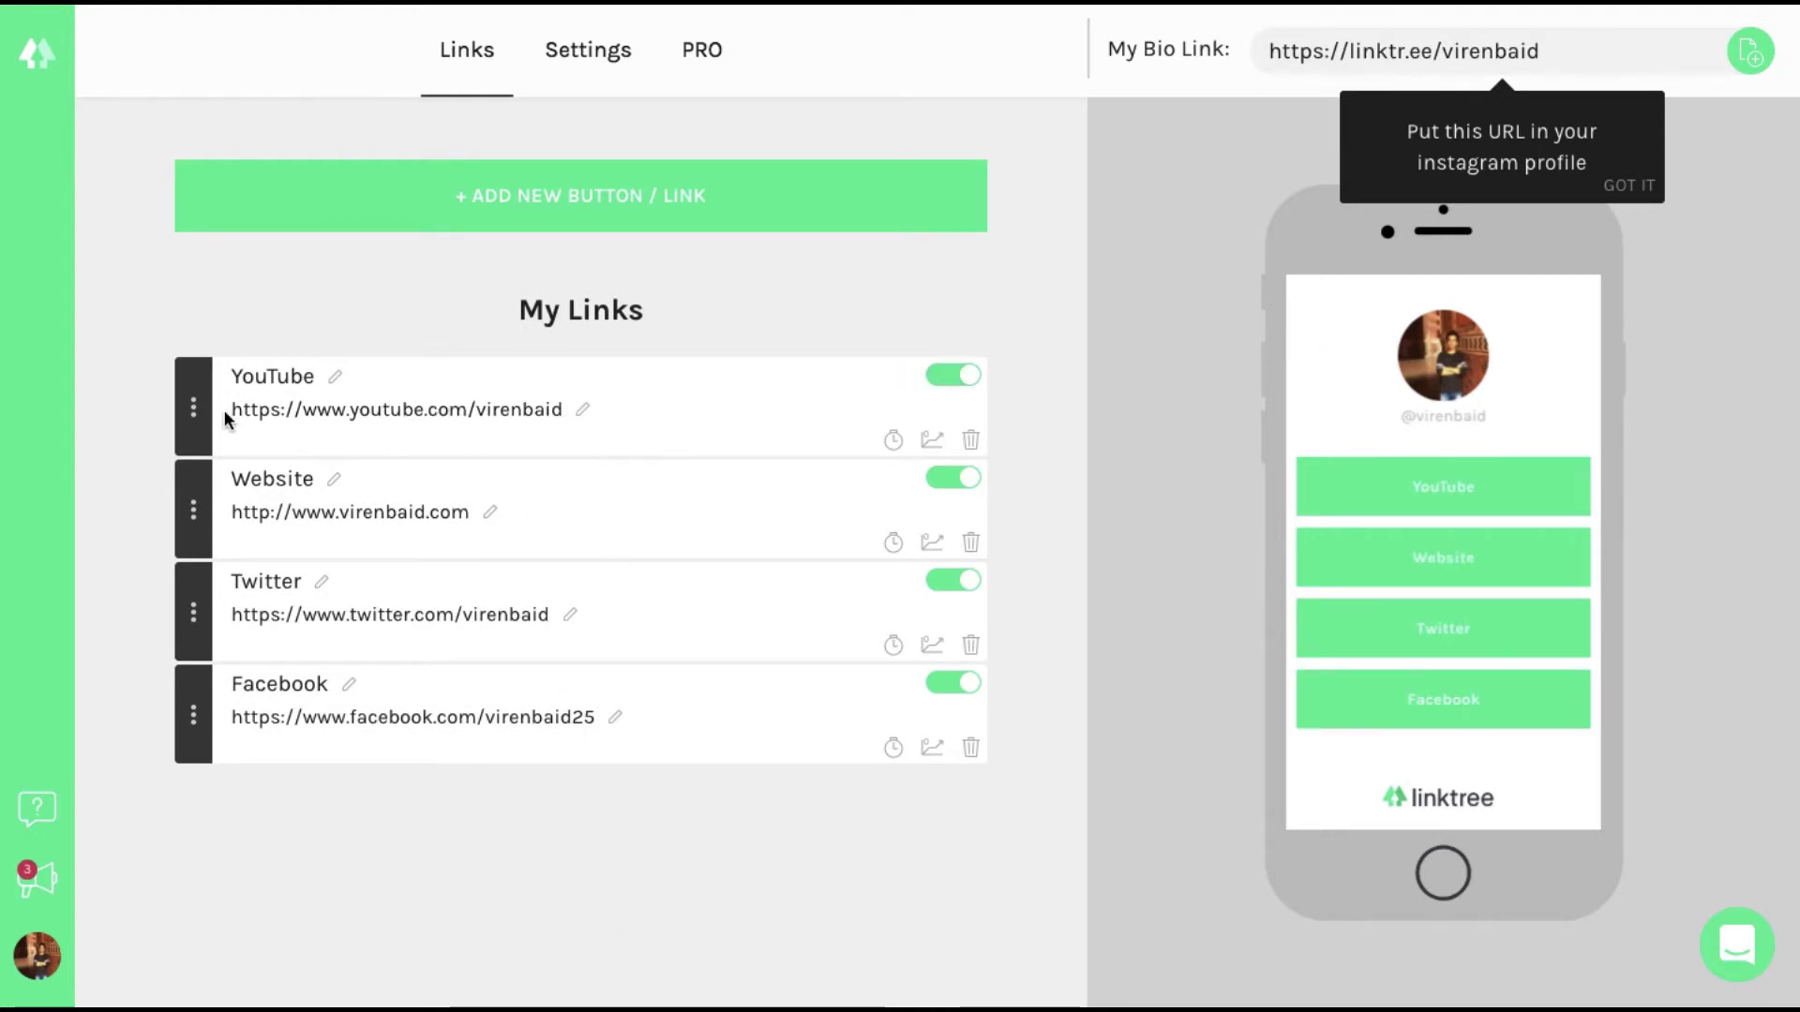
drag(201, 405, 204, 495)
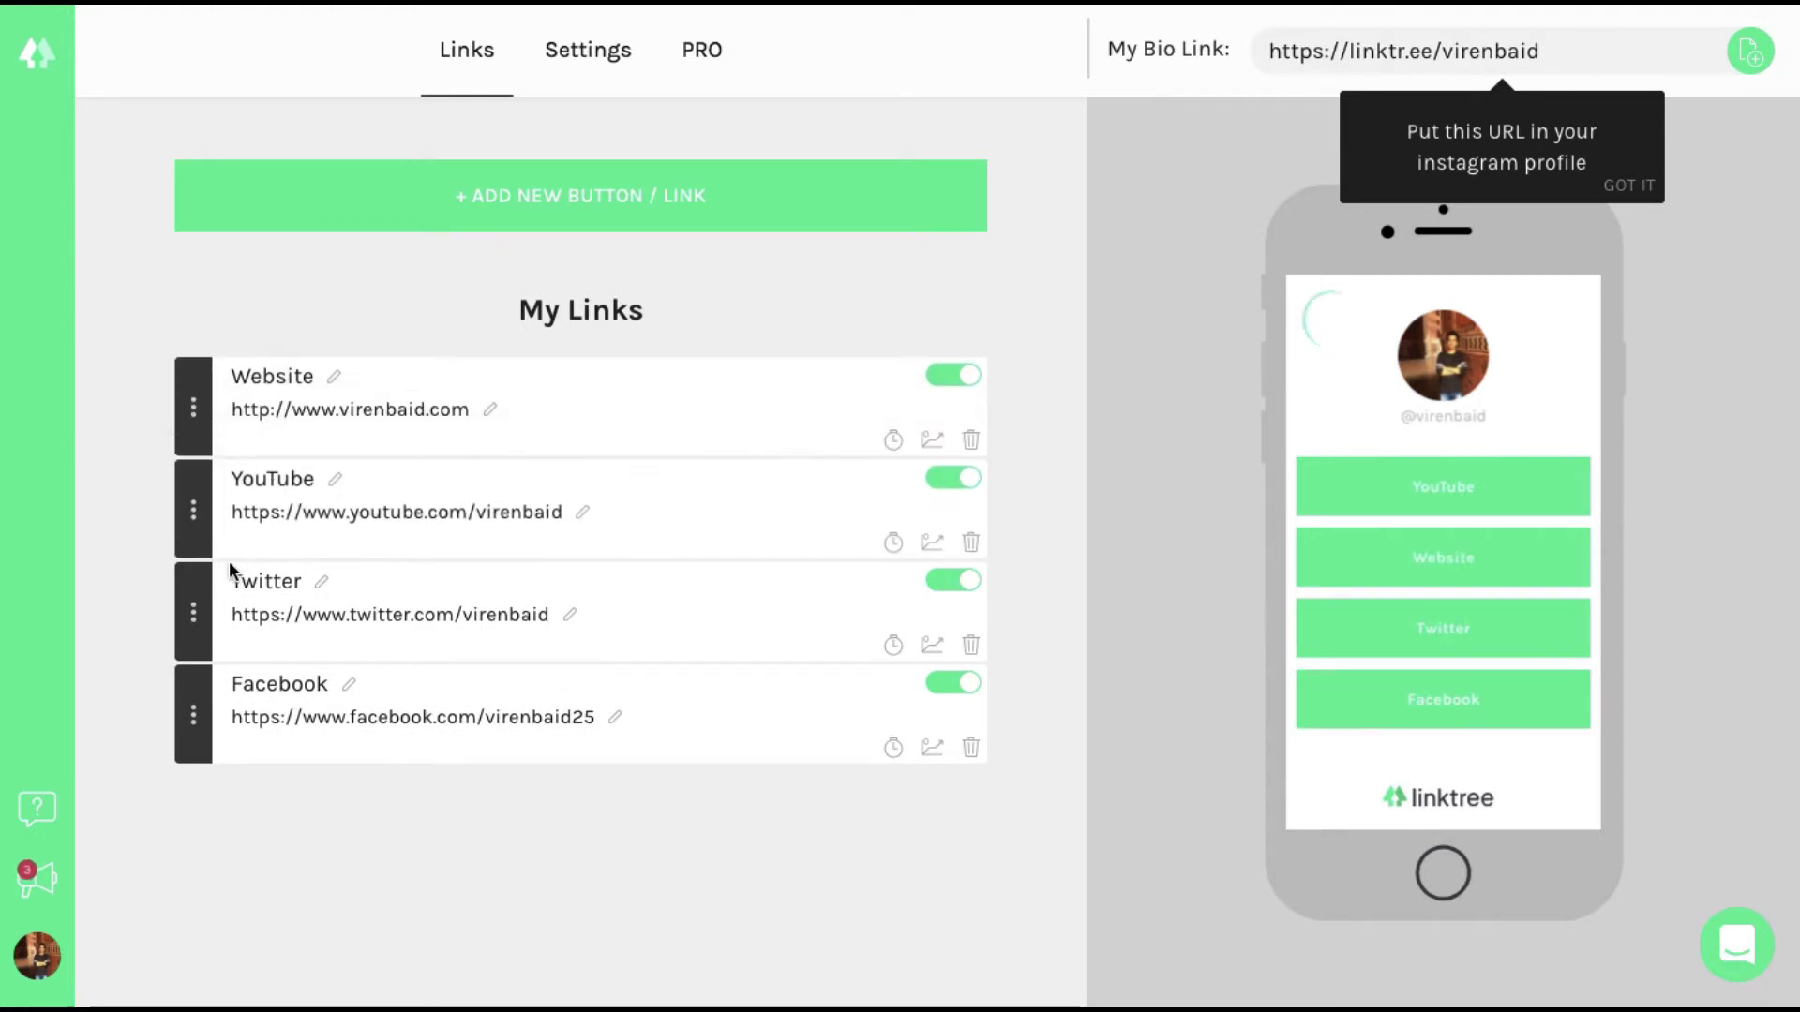
drag(193, 612, 192, 724)
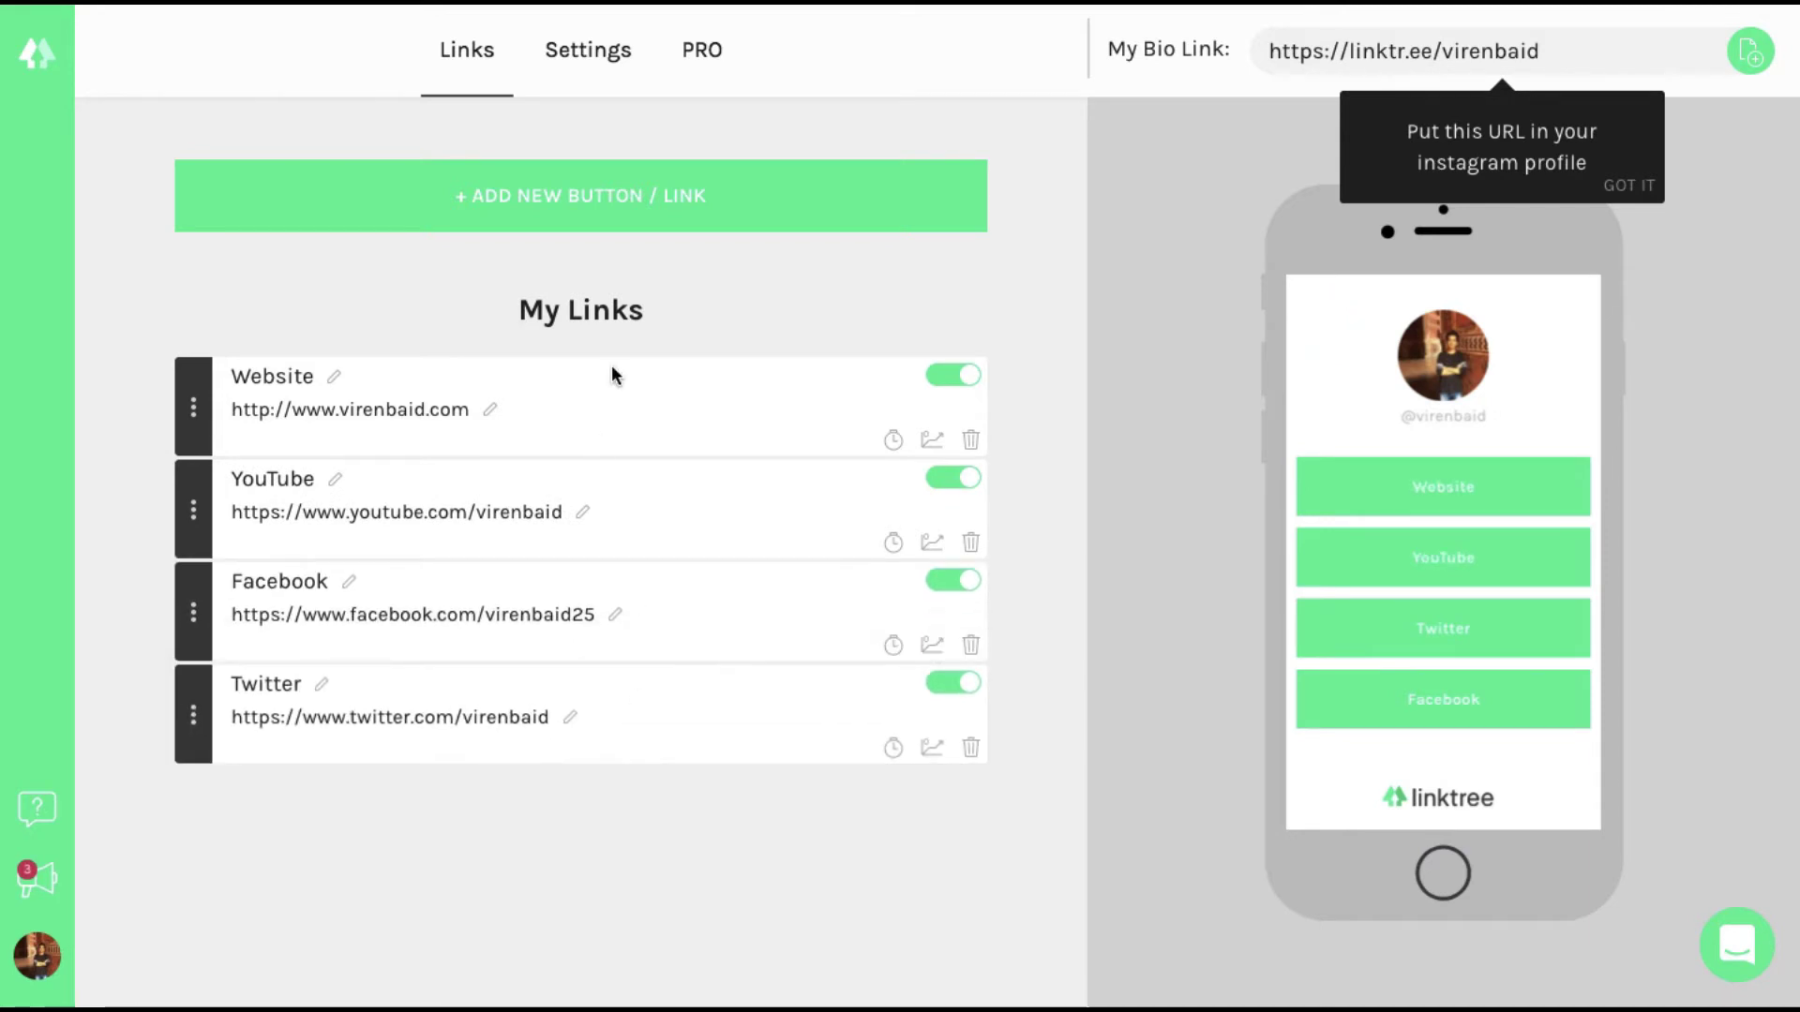
click(594, 72)
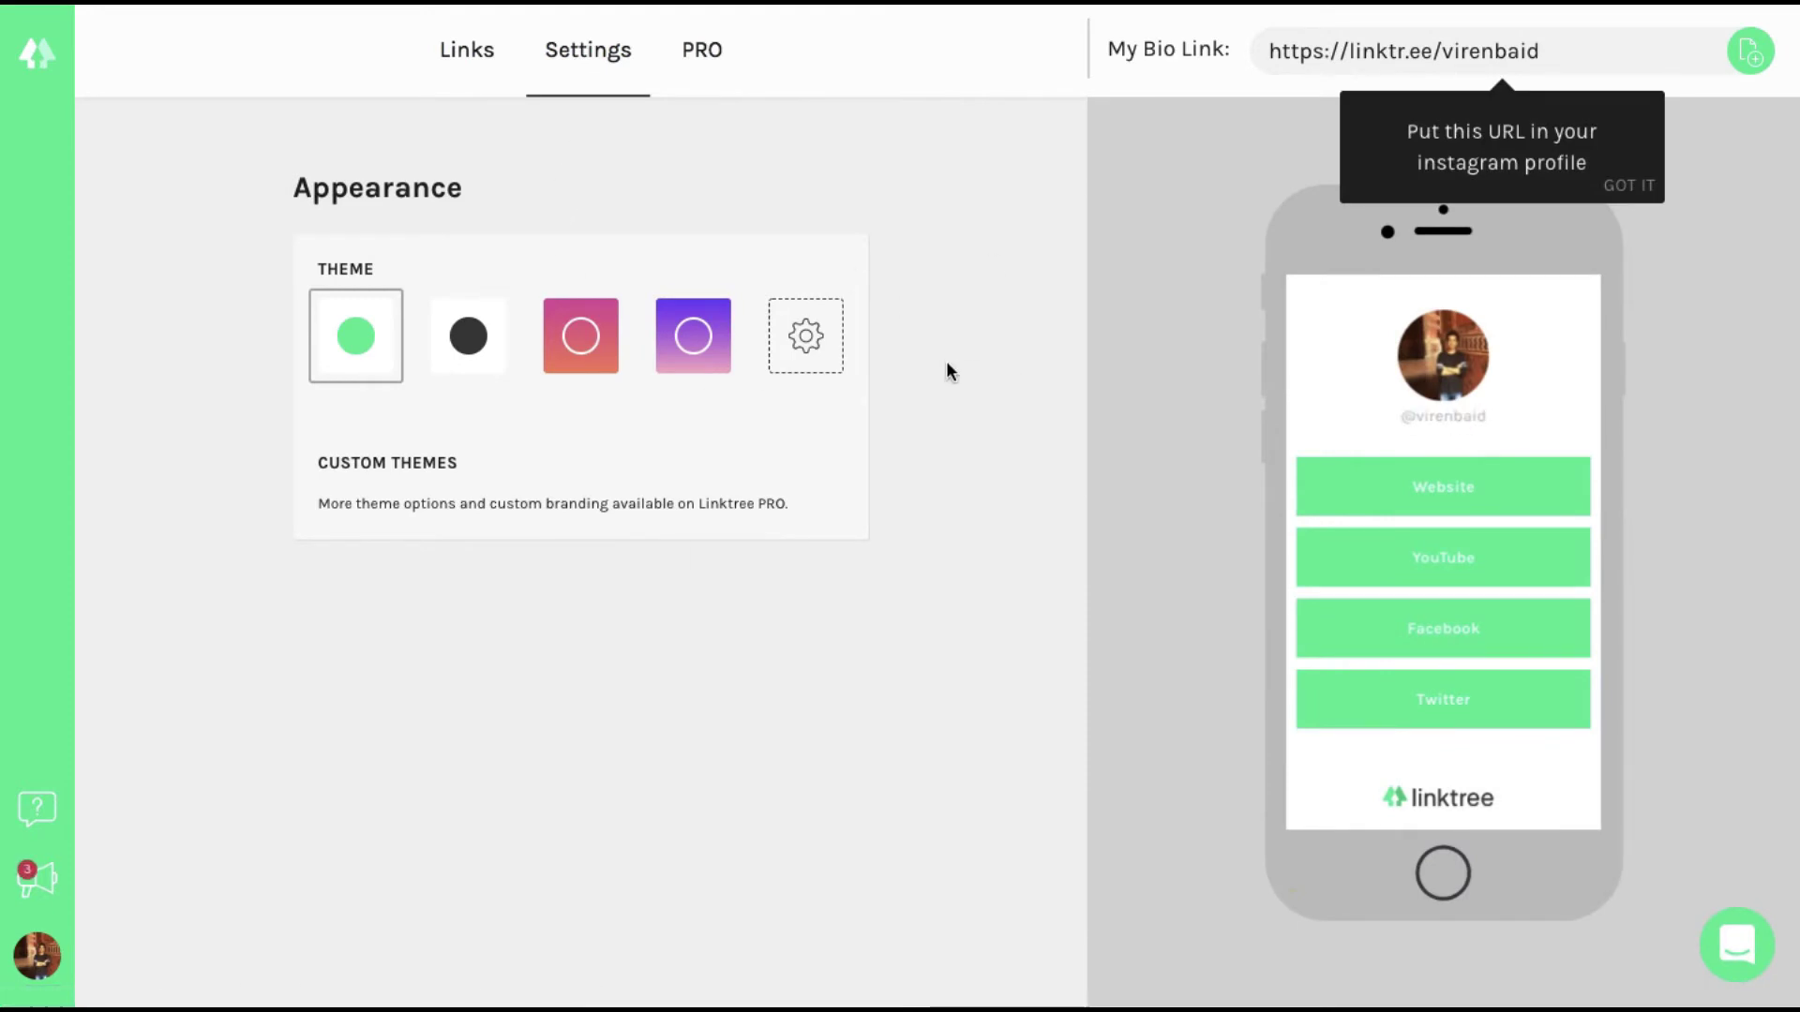
Preview the purple gradient theme, then apply the dark theme to the page.
click(690, 354)
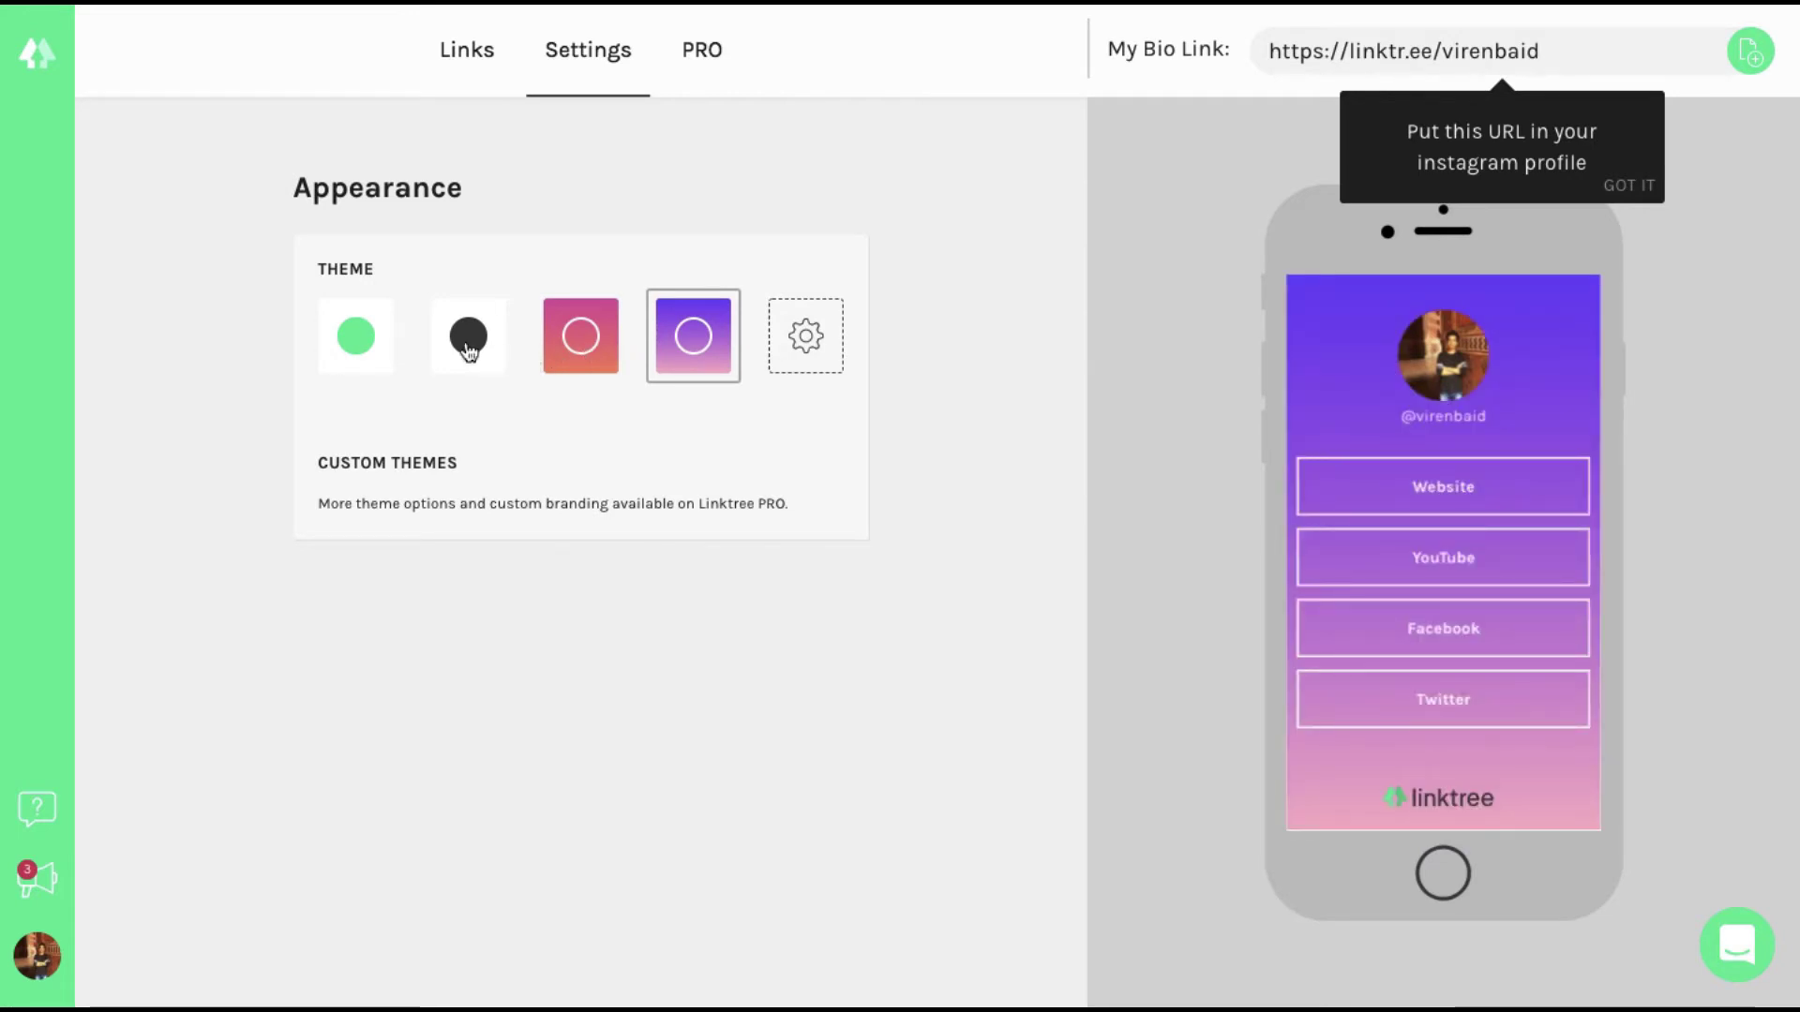
click(470, 353)
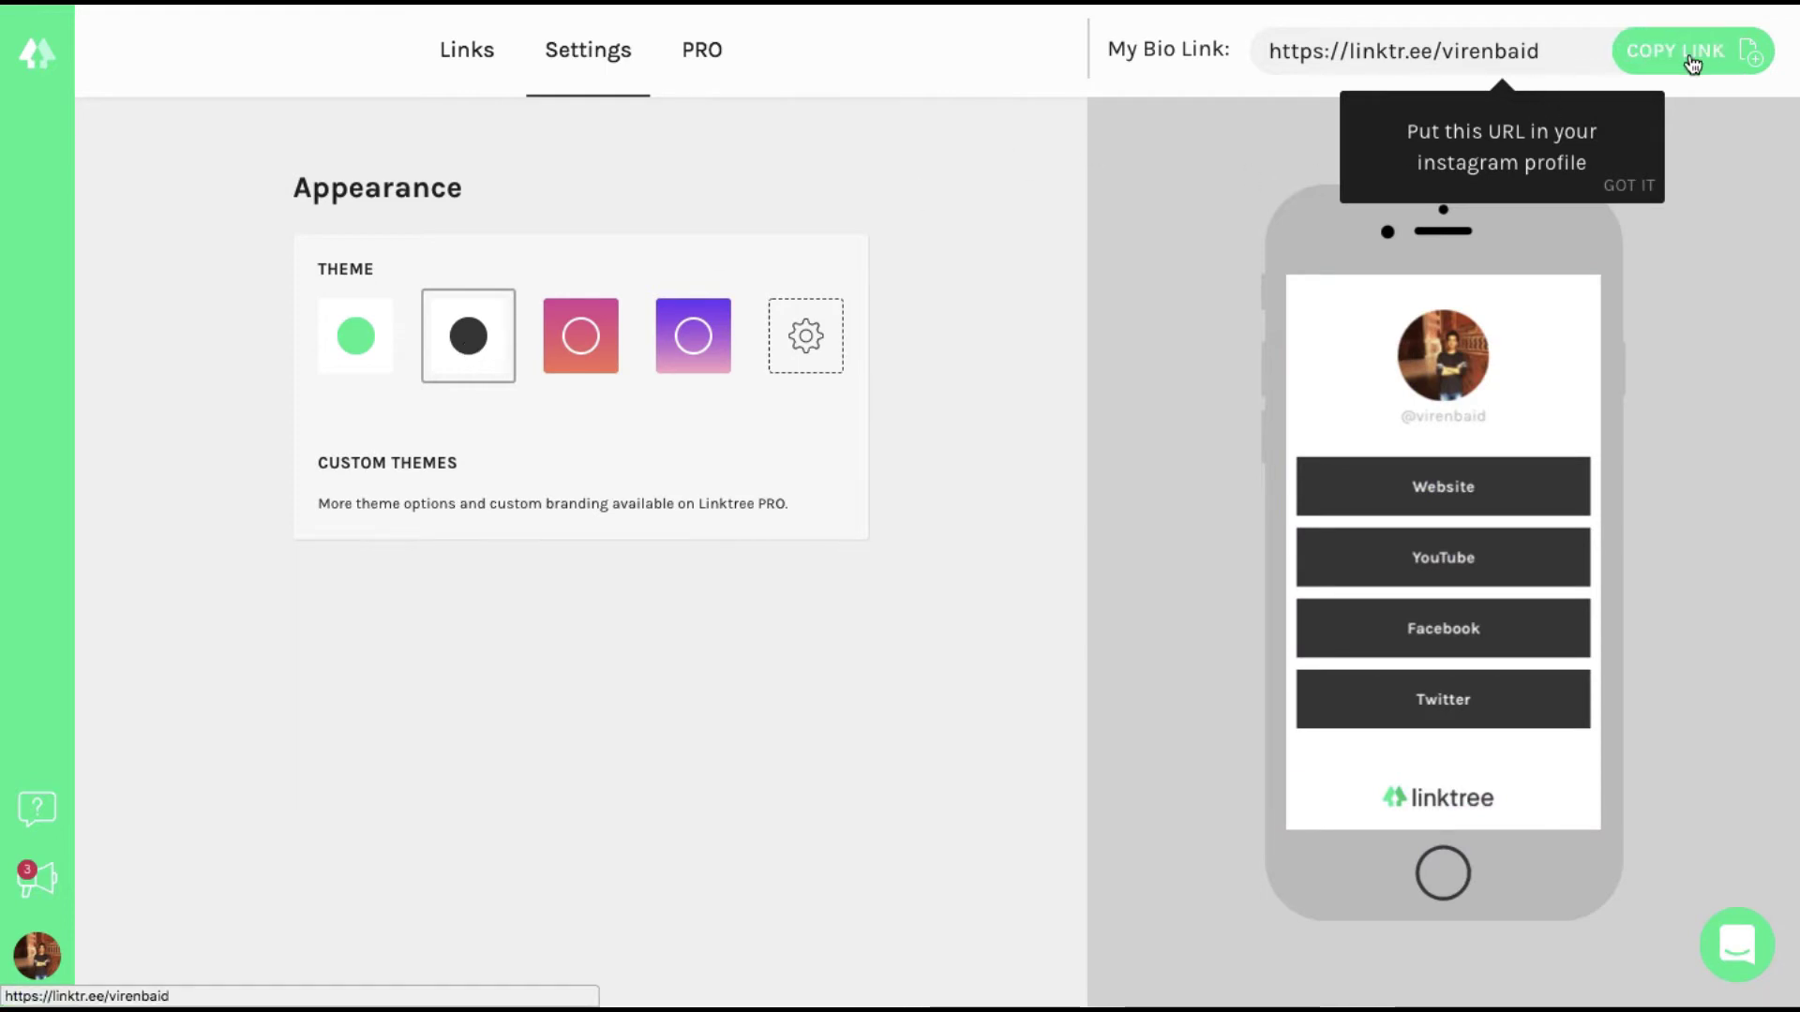
click(1716, 55)
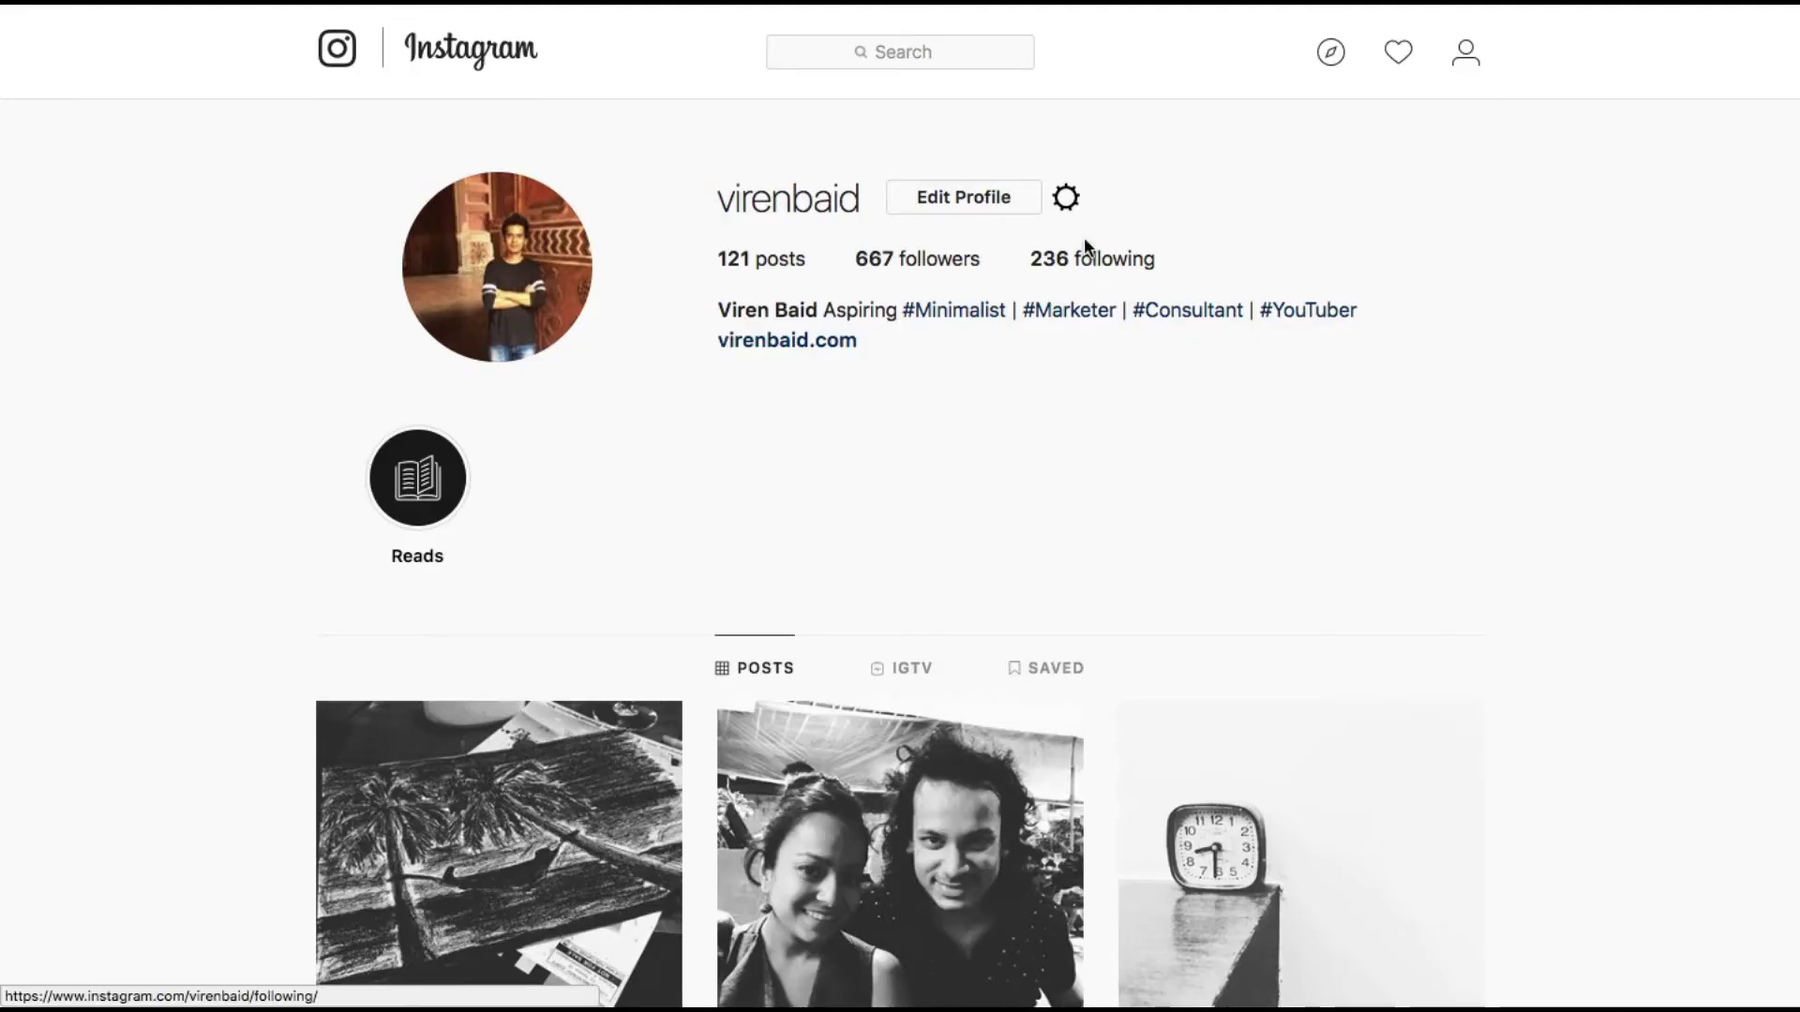
Replace the Instagram profile's Website with the copied Linktree address and submit.
click(992, 197)
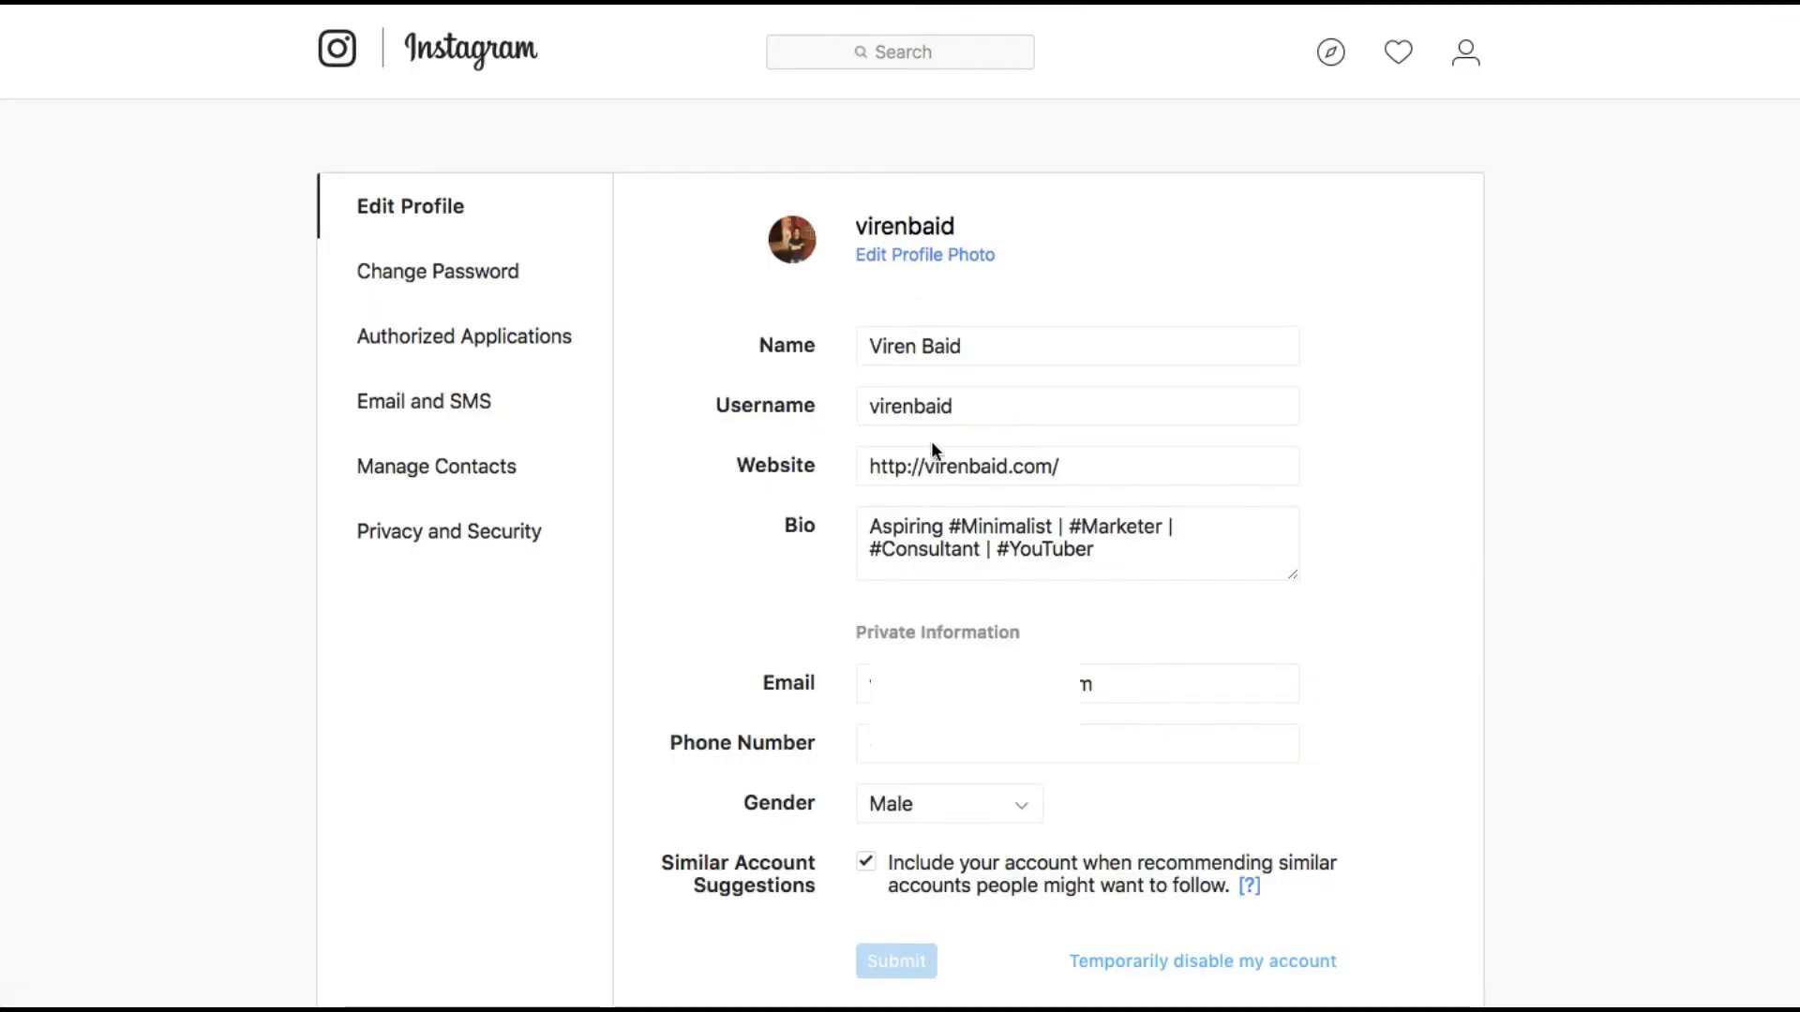
click(1057, 465)
key(super+a)
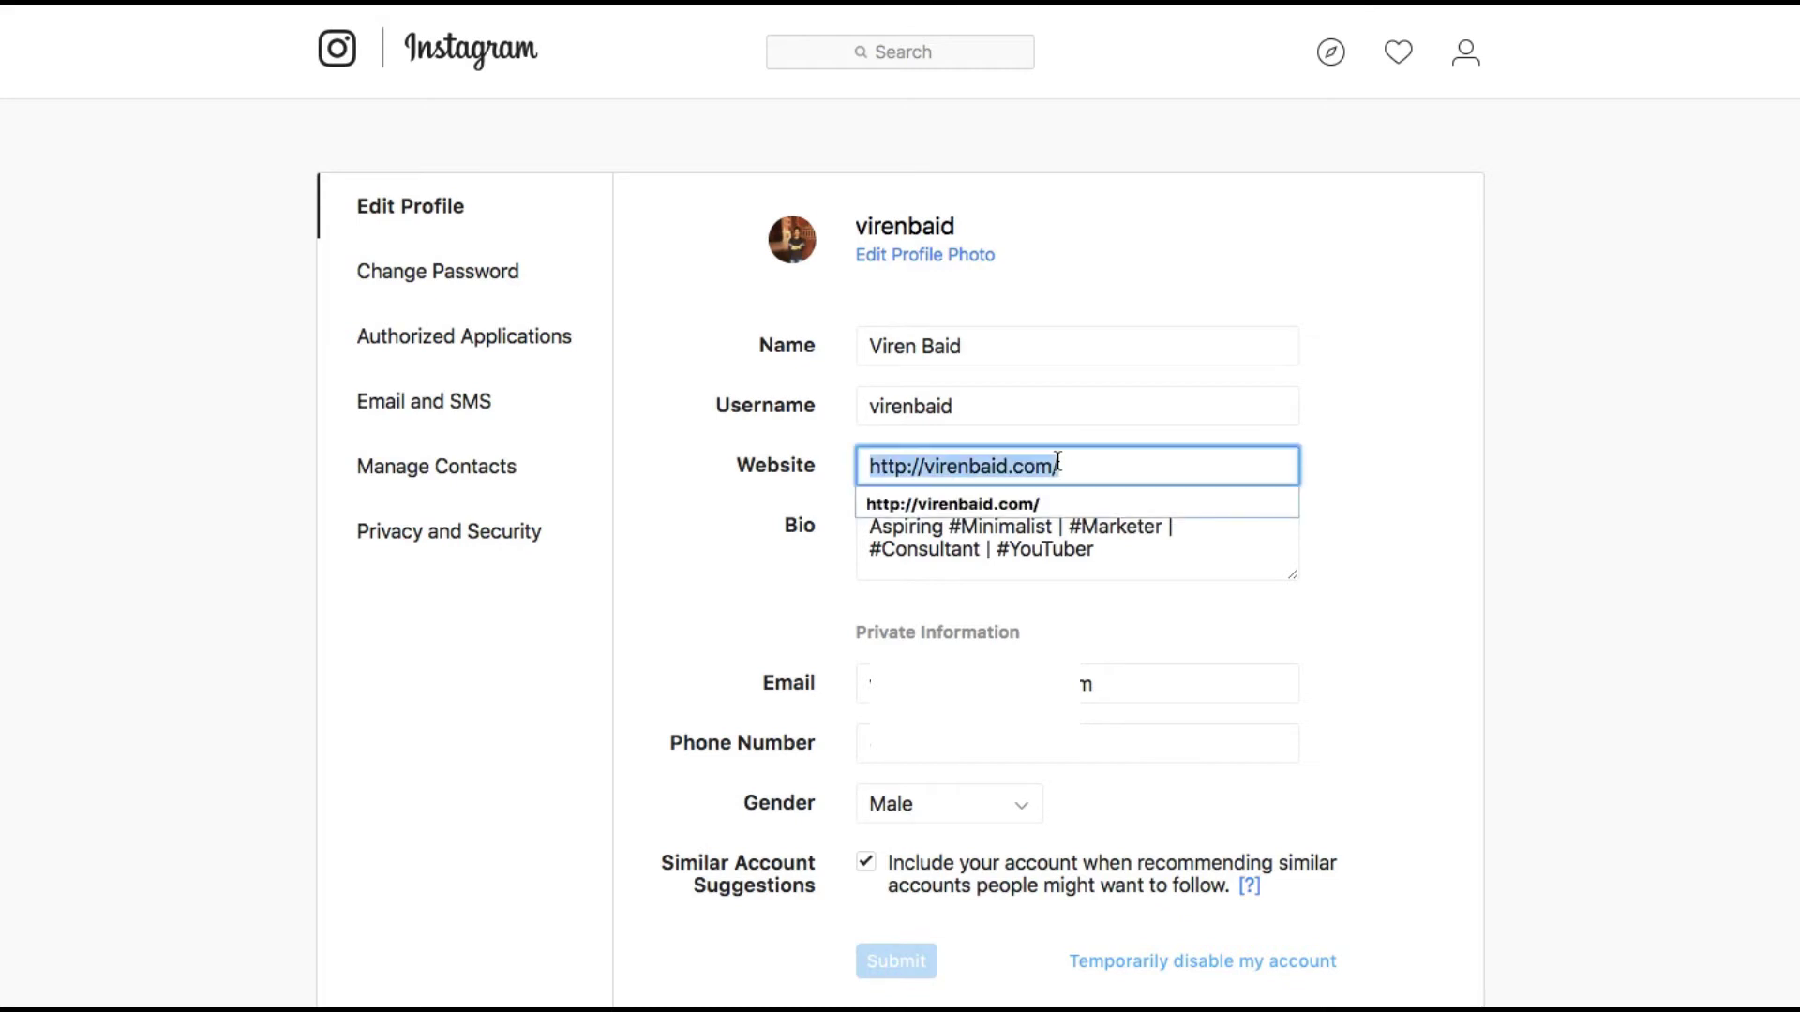
key(super+v)
click(882, 970)
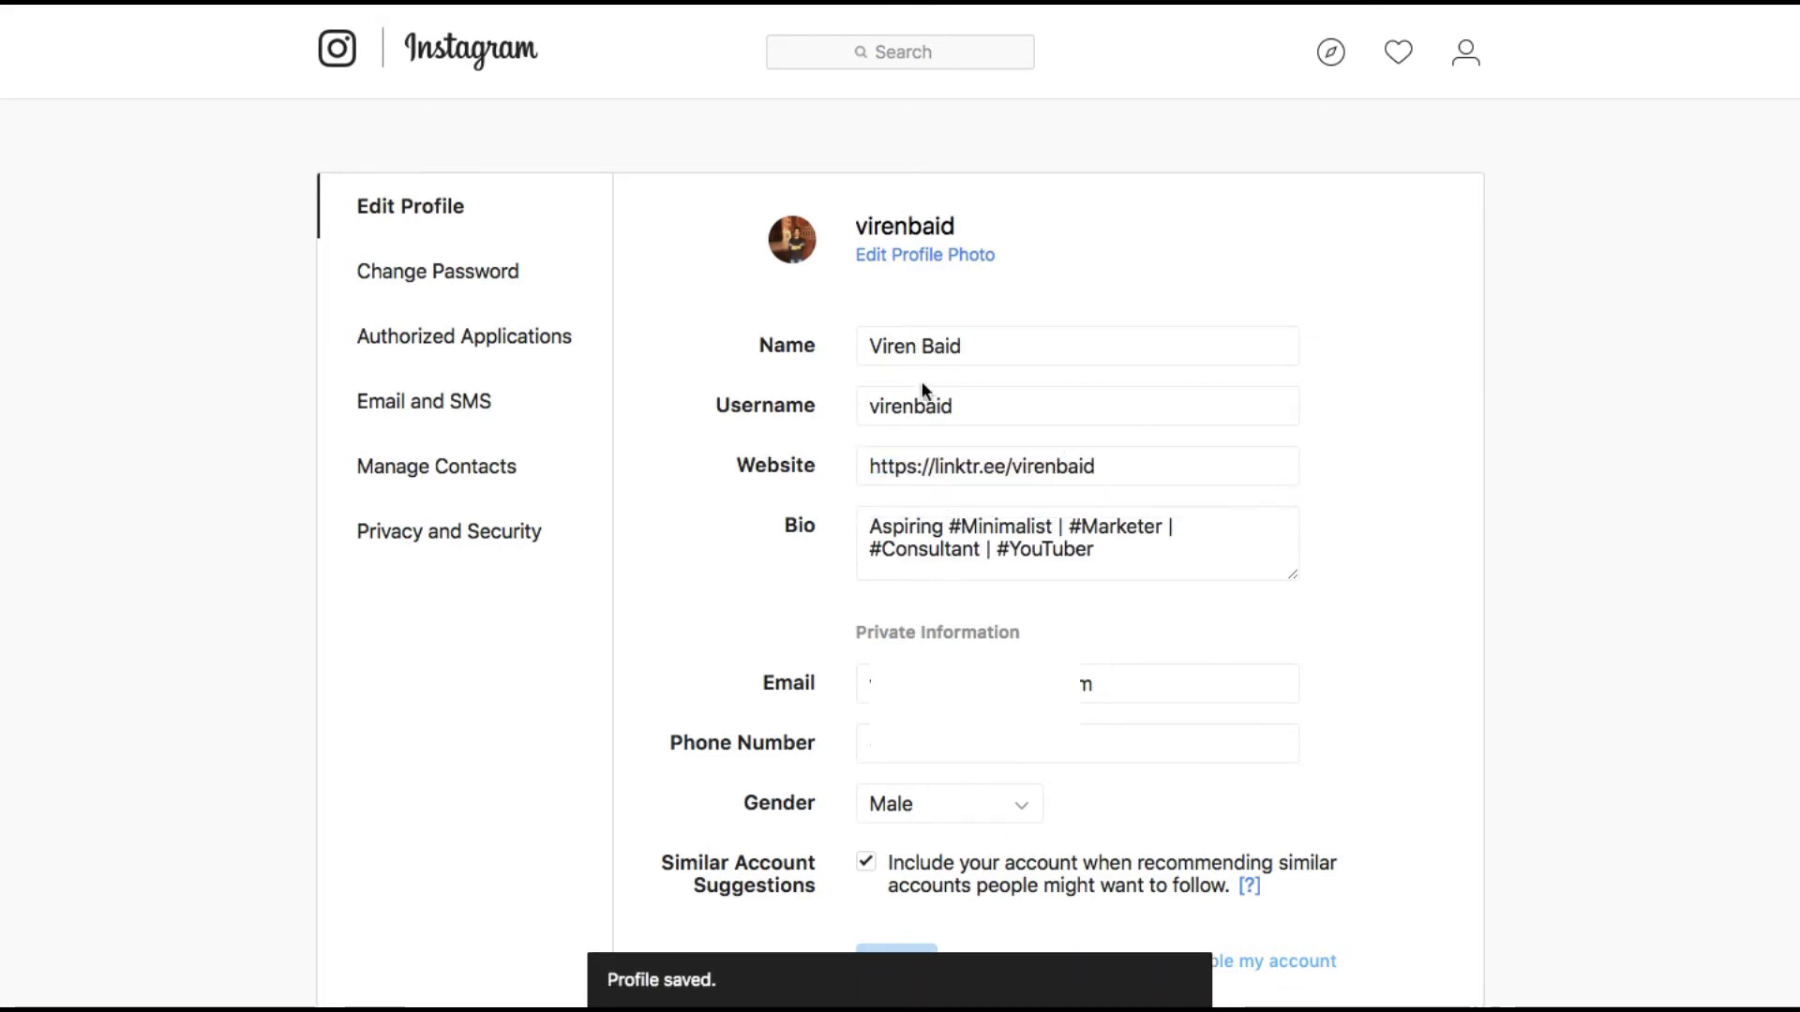
click(1465, 65)
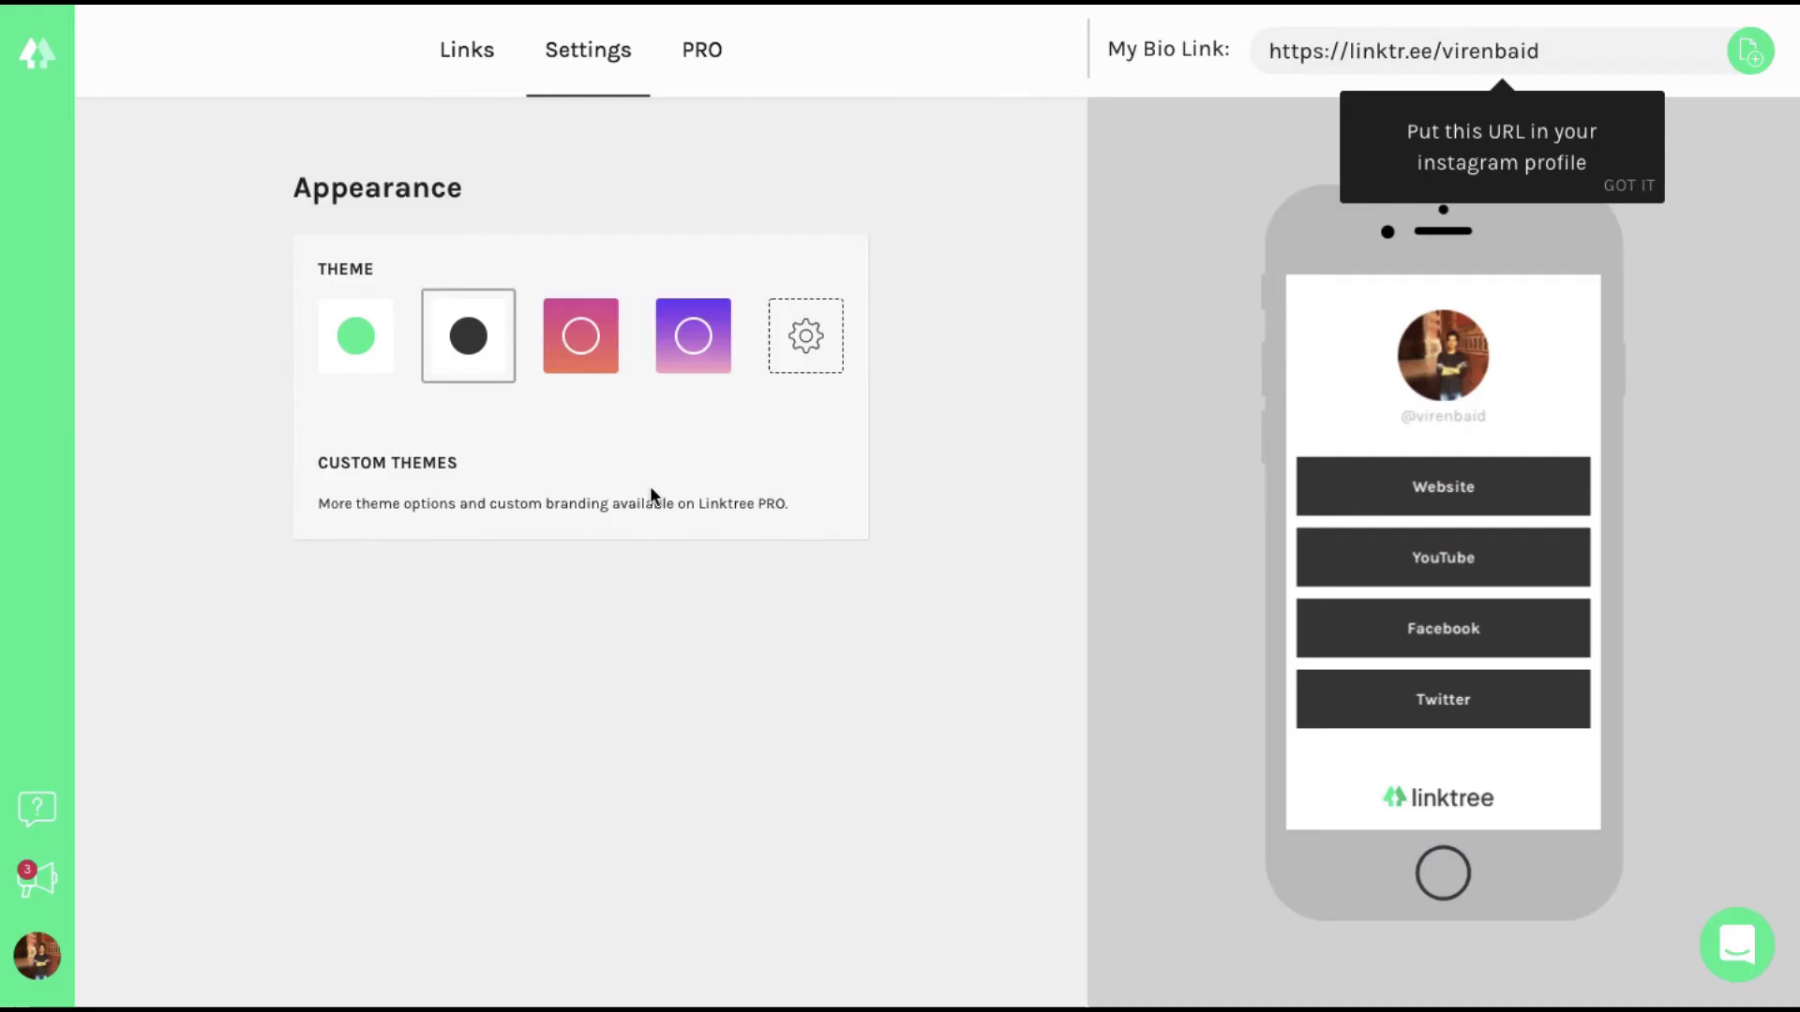
Return to the Links list in the Linktree dashboard.
click(476, 51)
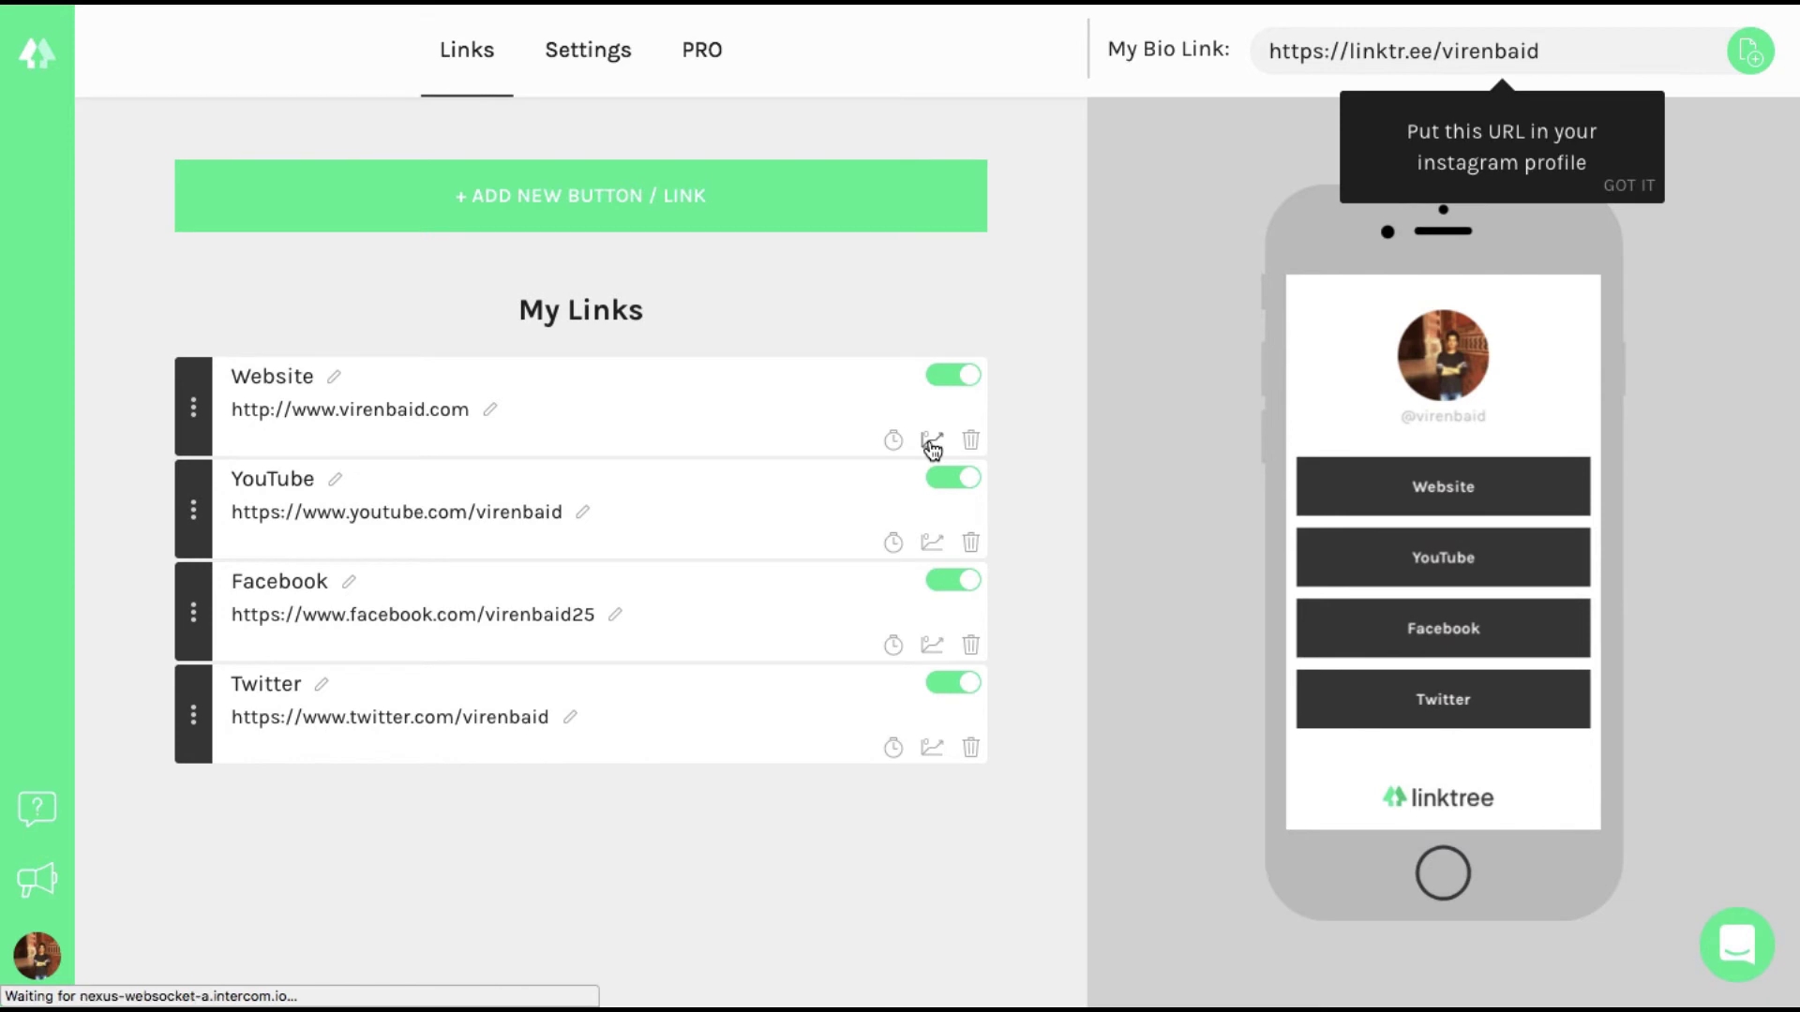
Check the Website link's click count and scheduling options, closing each afterwards.
click(932, 442)
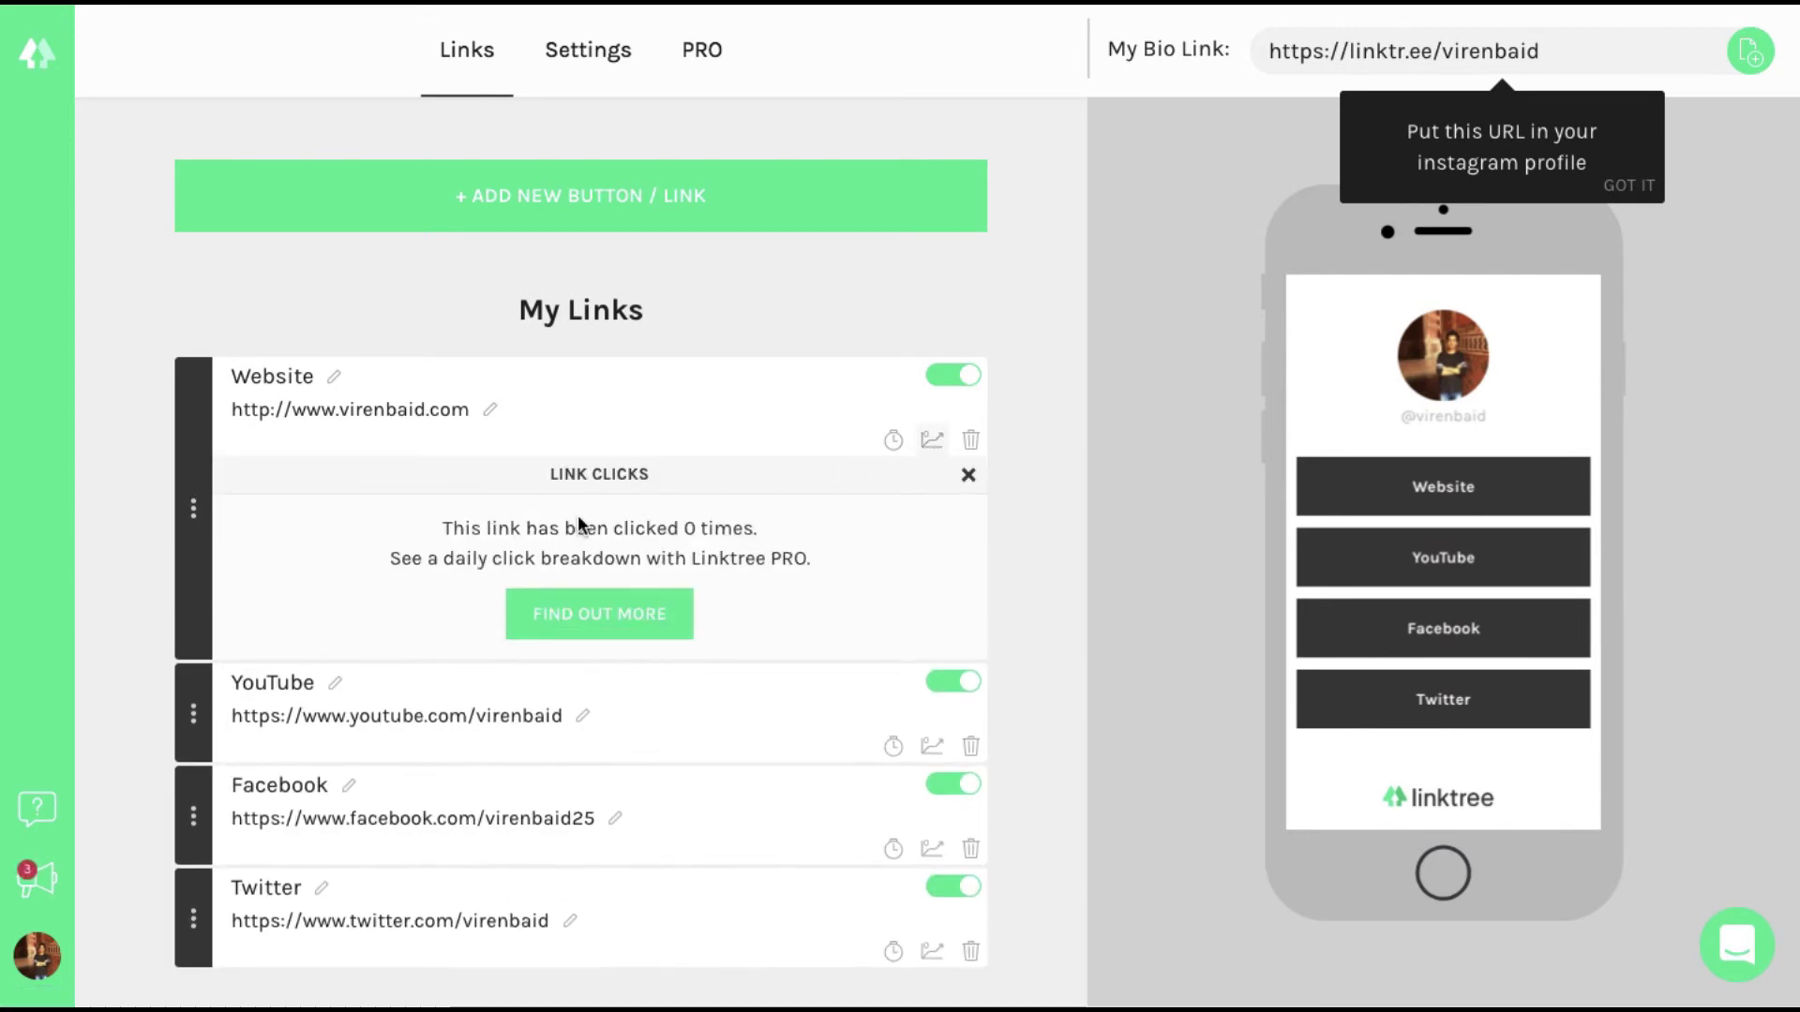
click(932, 440)
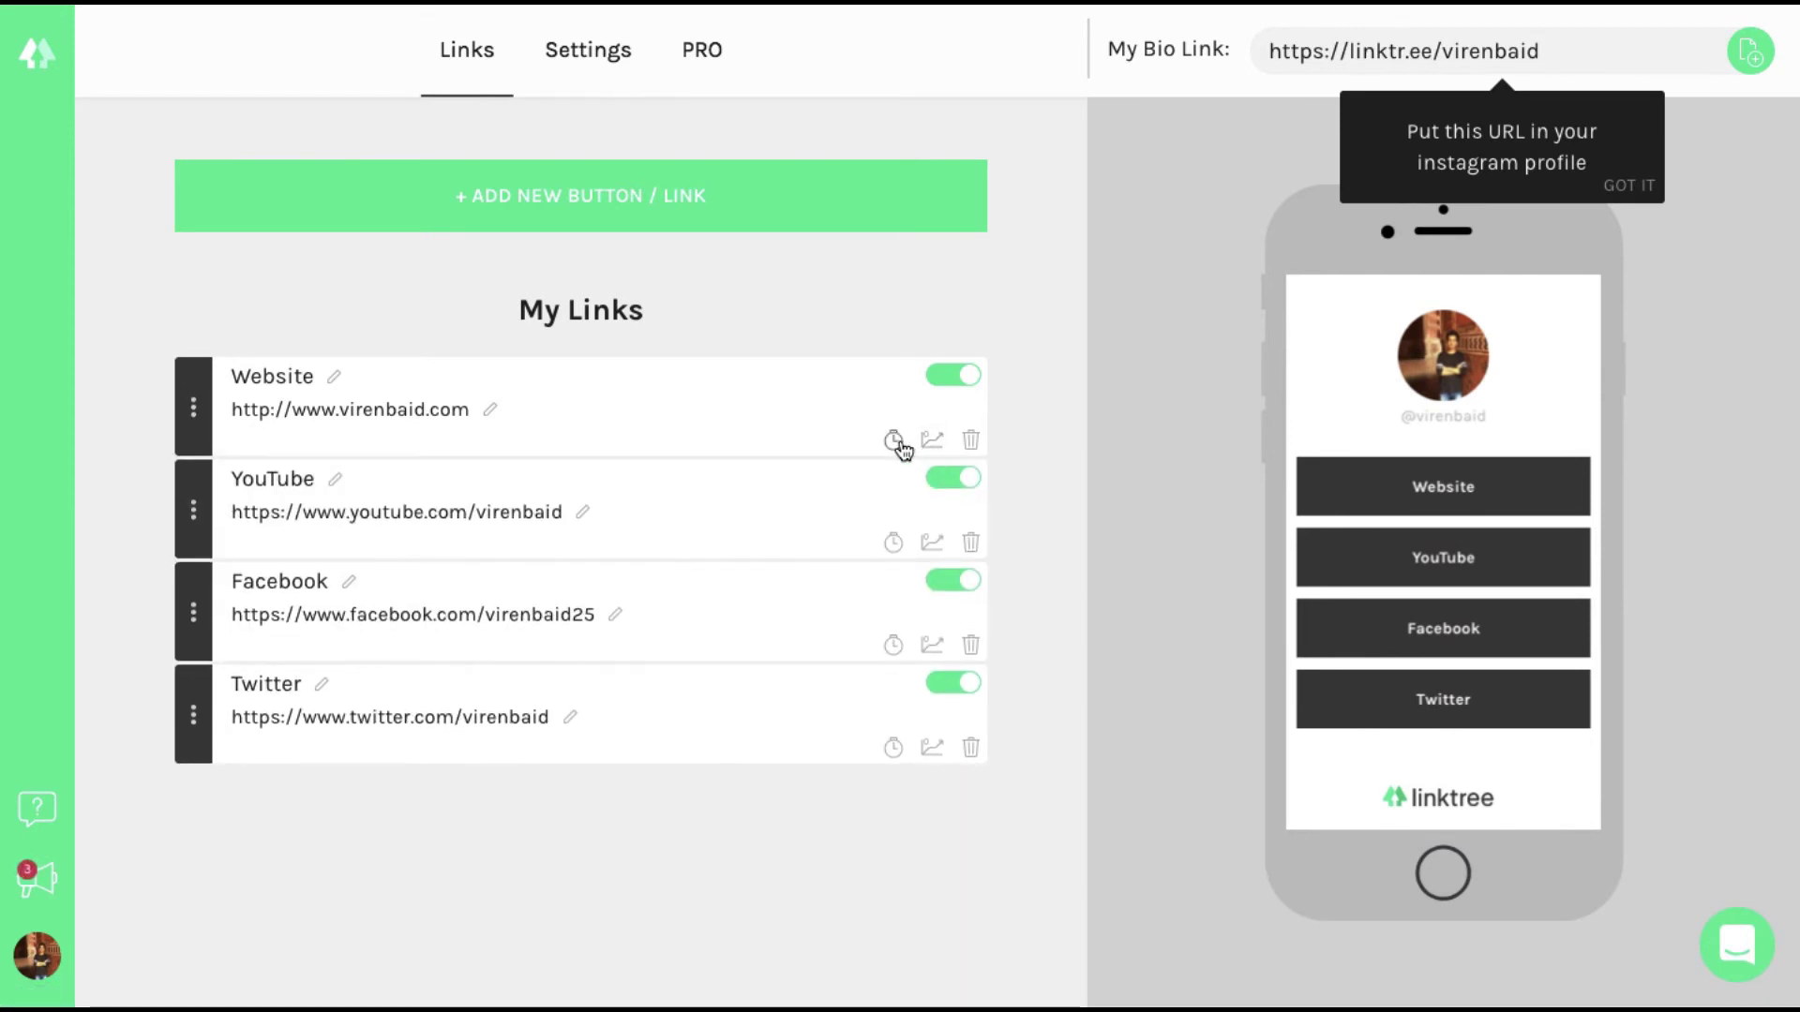
click(895, 441)
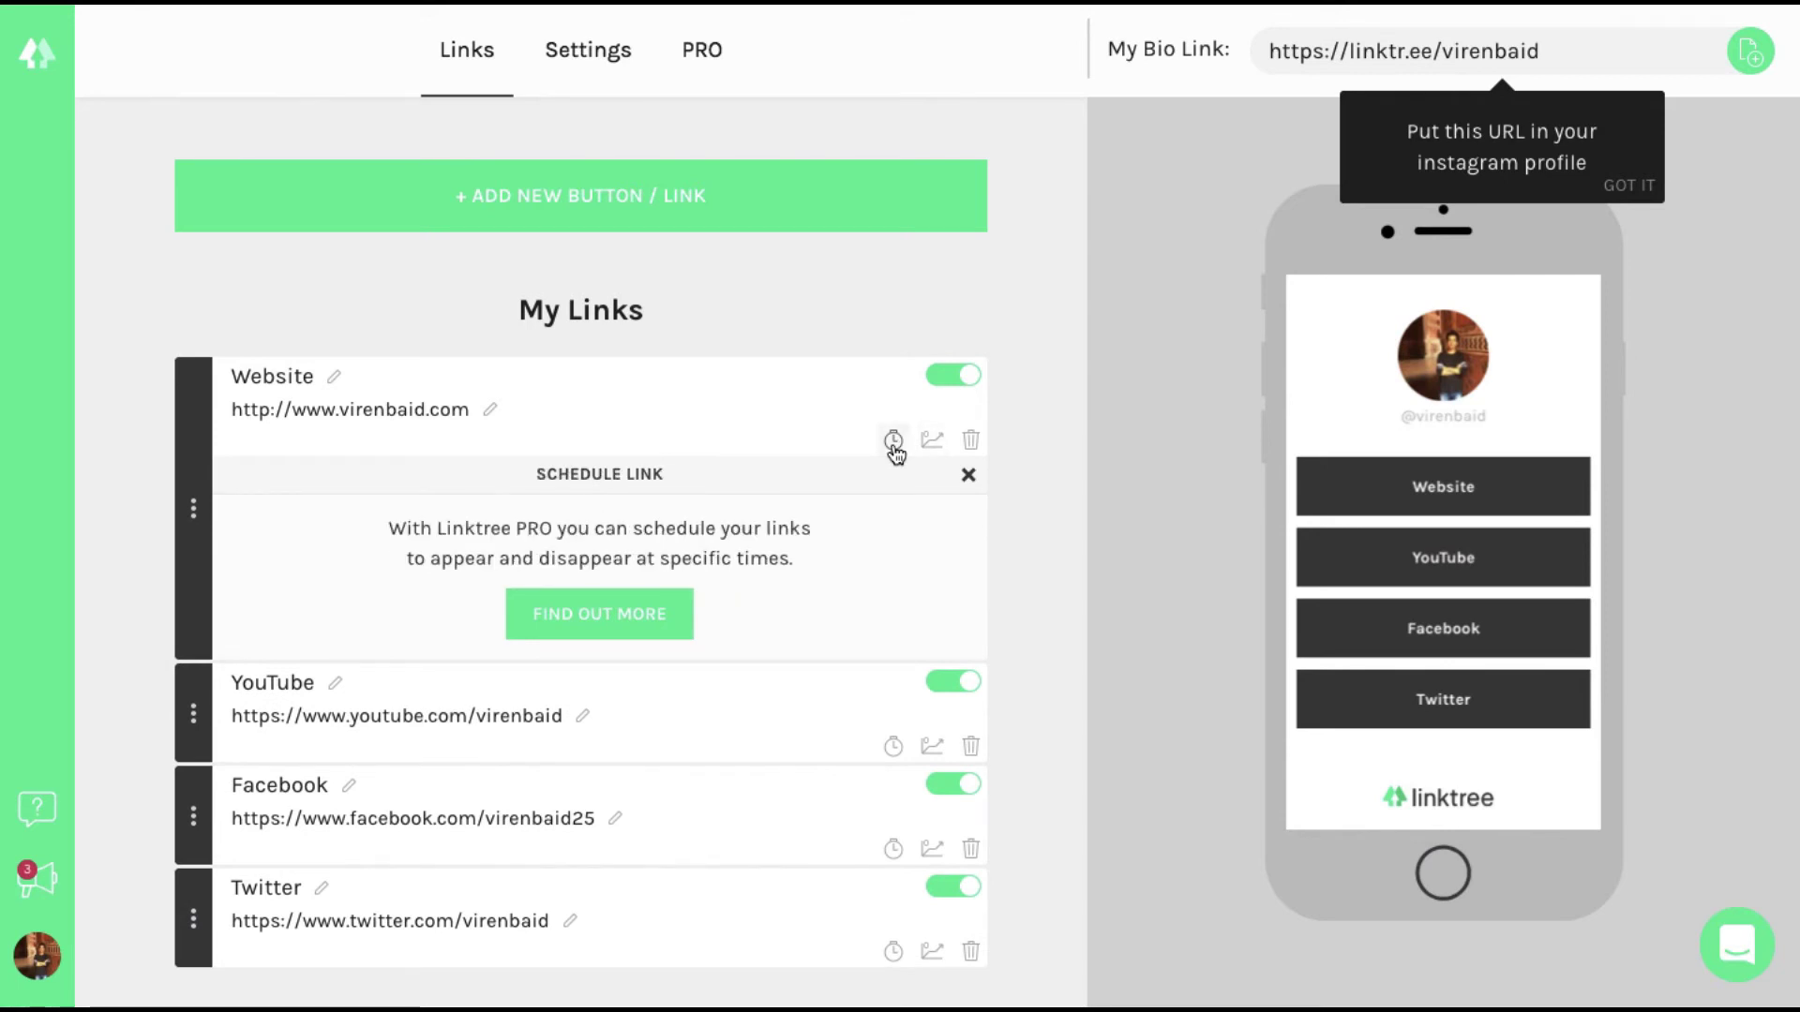
click(895, 448)
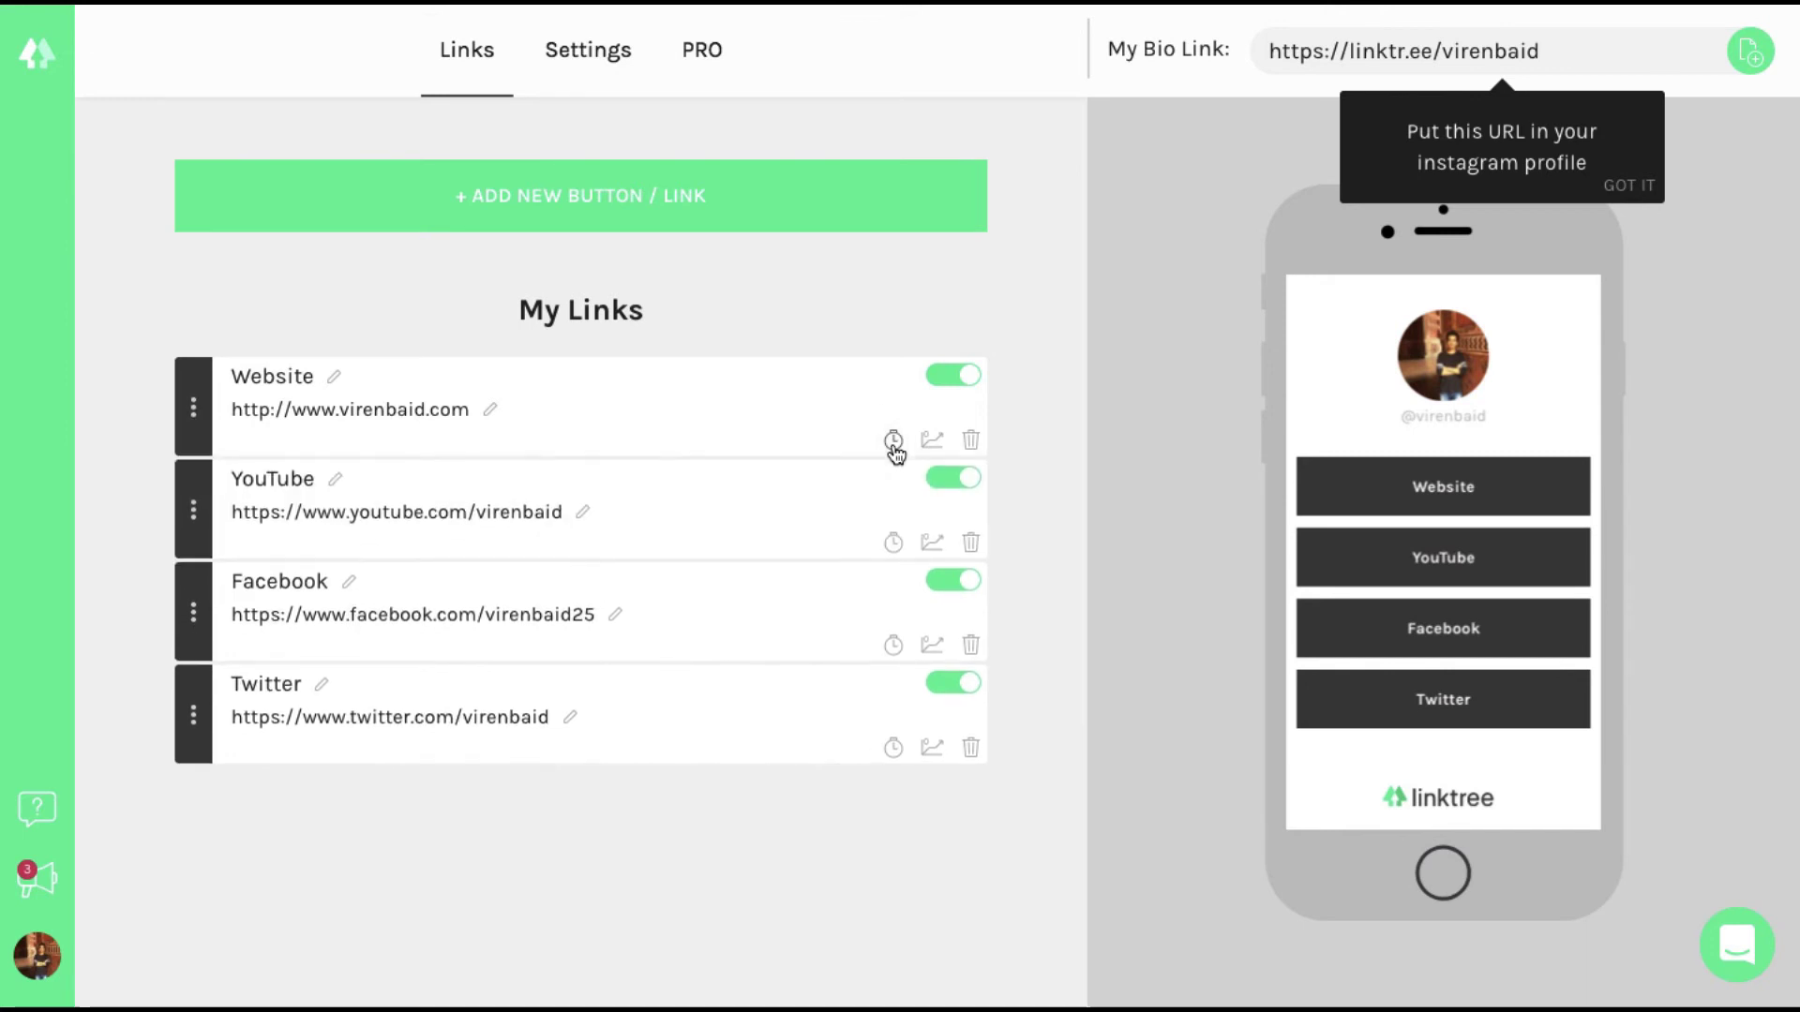
click(714, 58)
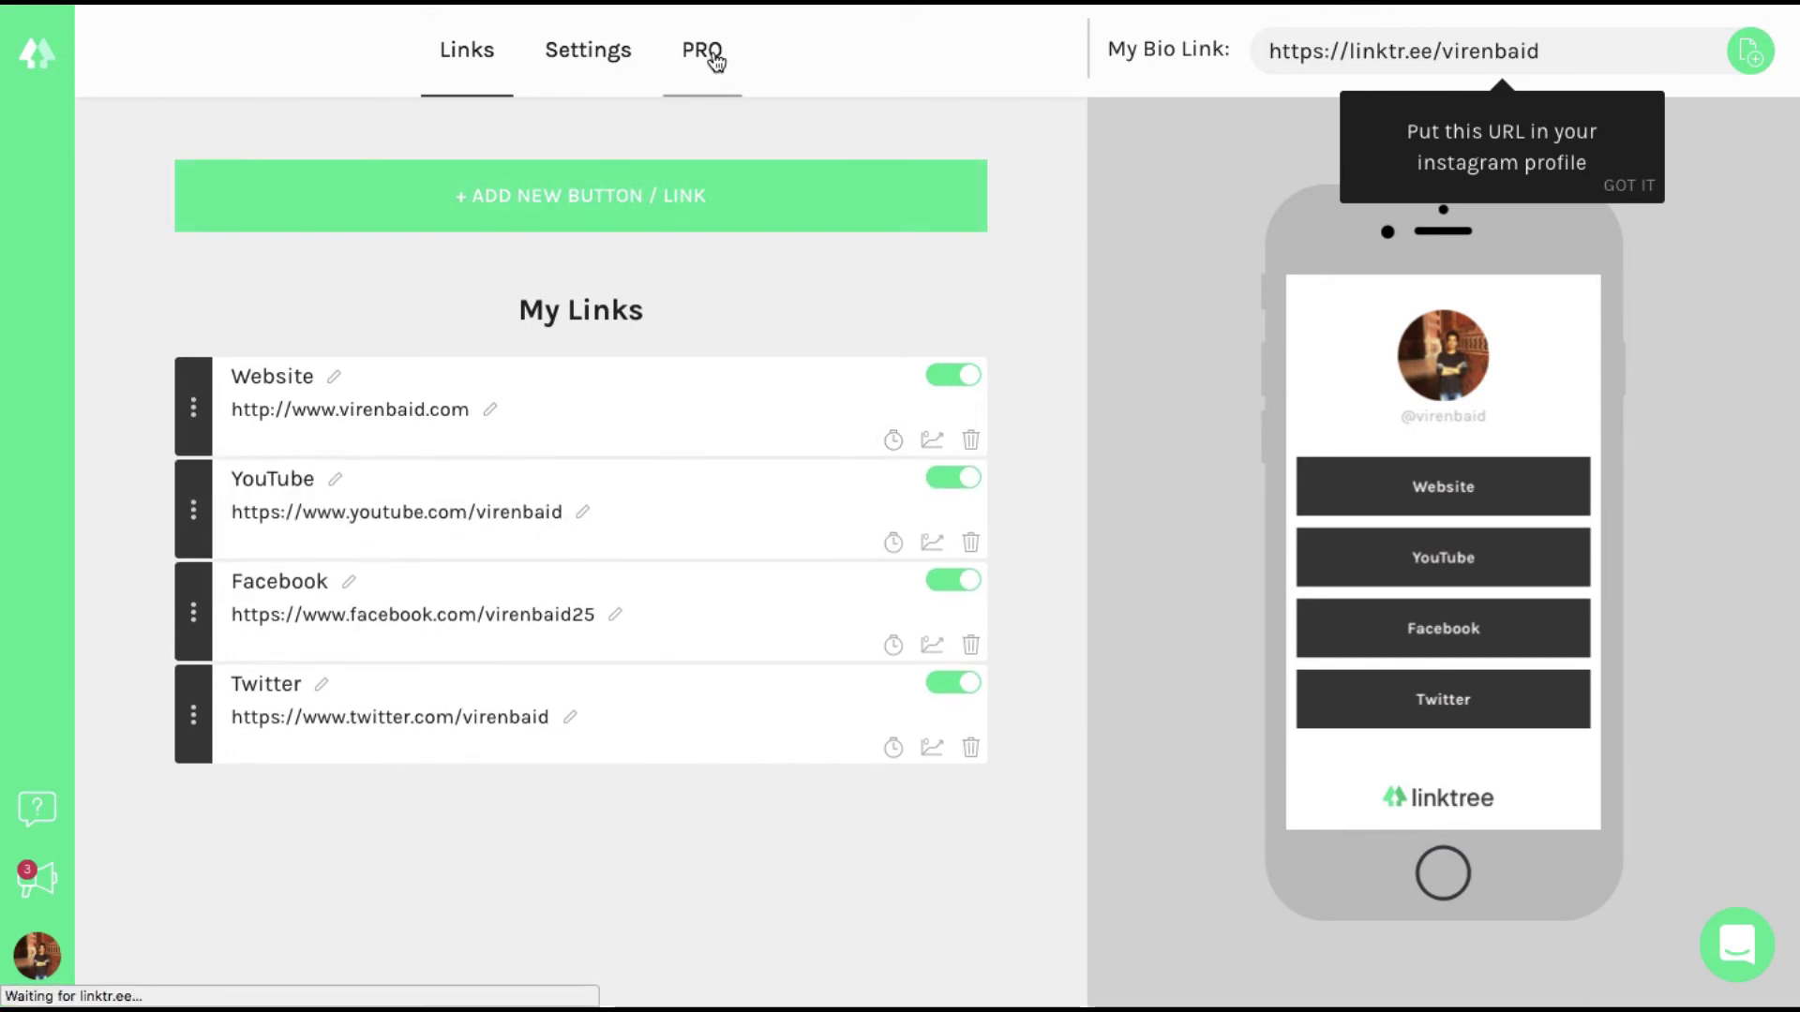